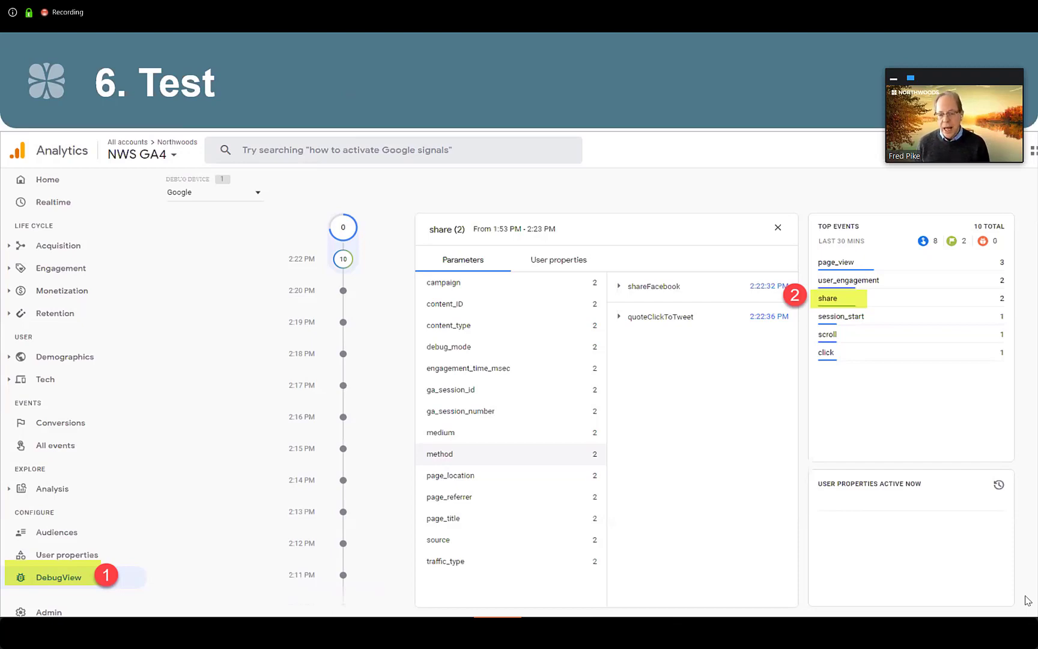
Step: Turn on the Google Analytics Debugger extension for the GA4 blog post and open DebugView for the NWS GA4 property
key("Right")
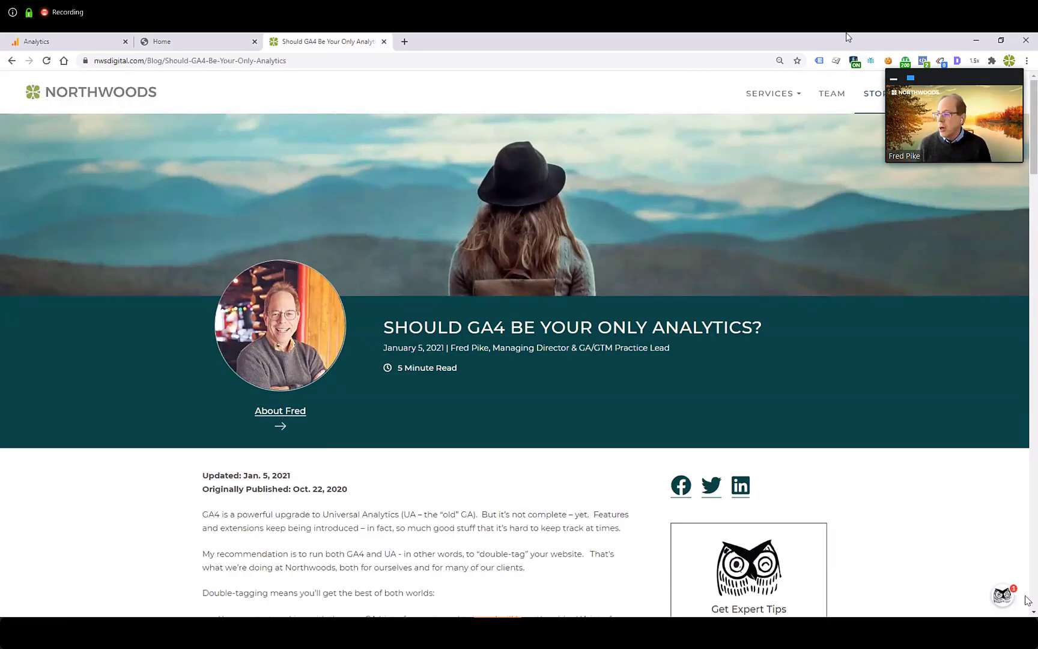
left_click(836, 61)
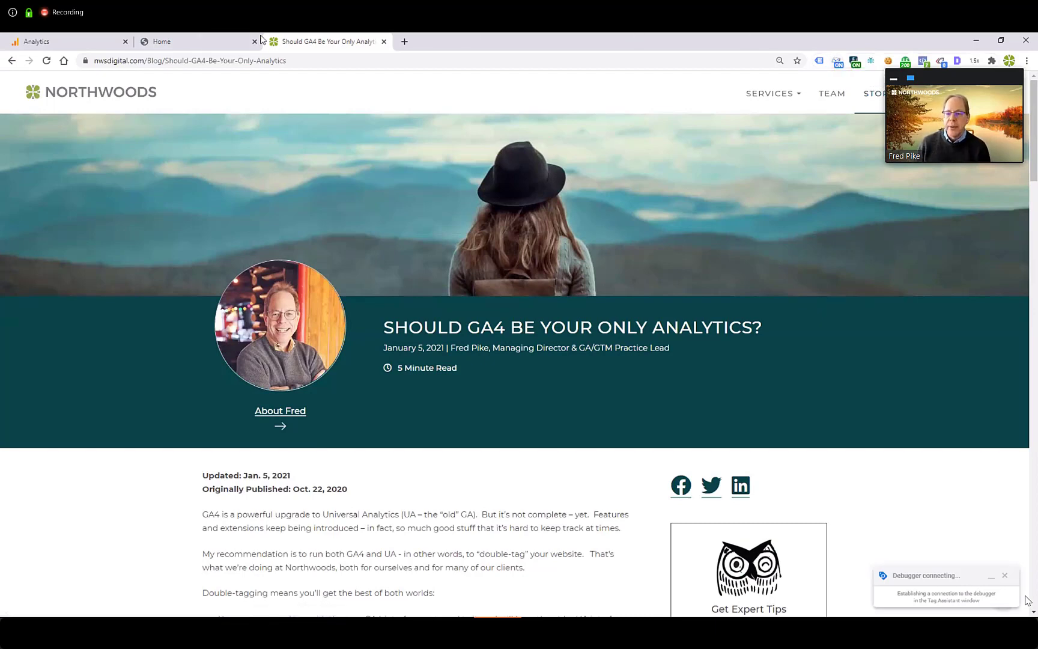
left_click(85, 44)
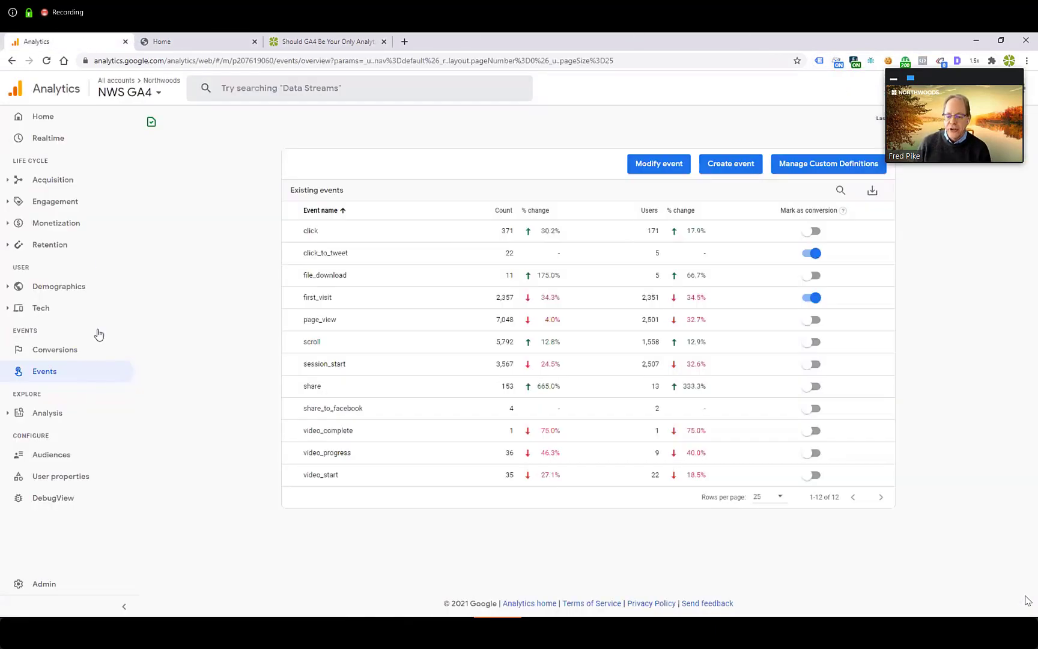
left_click(59, 507)
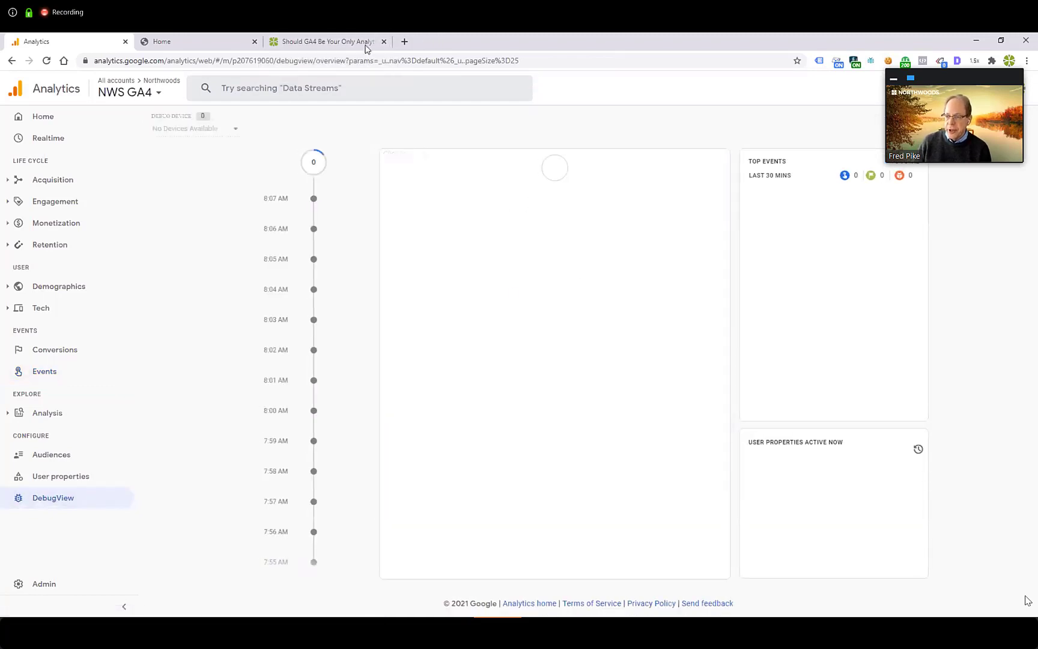
Step: Trigger test share events from the blog post's Facebook, Twitter and LinkedIn share links, closing each page that opens
left_click(345, 43)
scroll(825, 428, "down", 2)
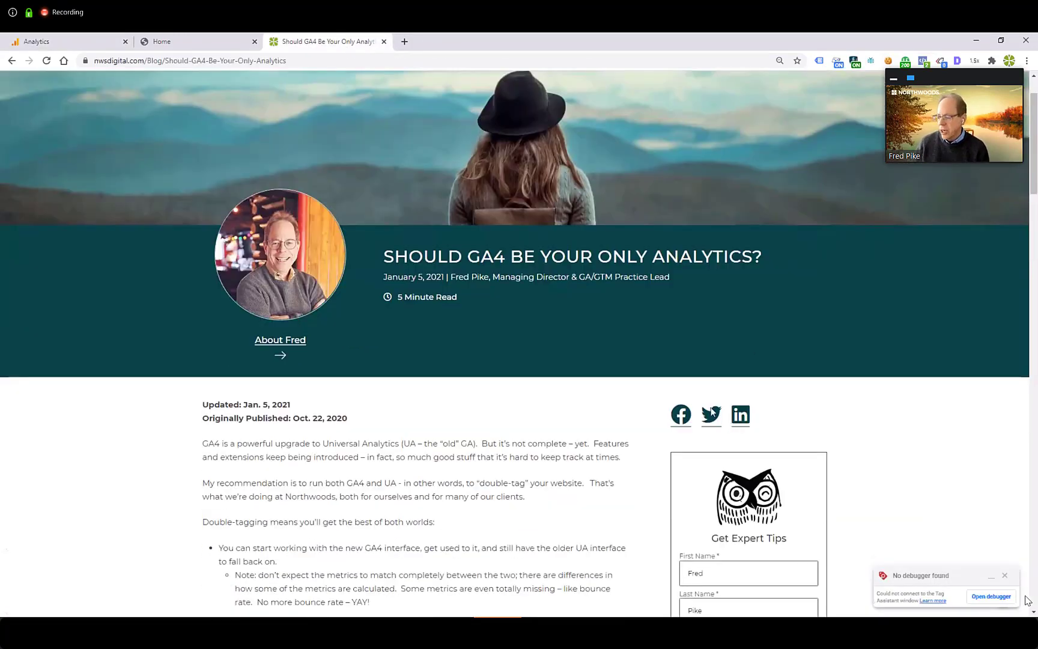
left_click(681, 379)
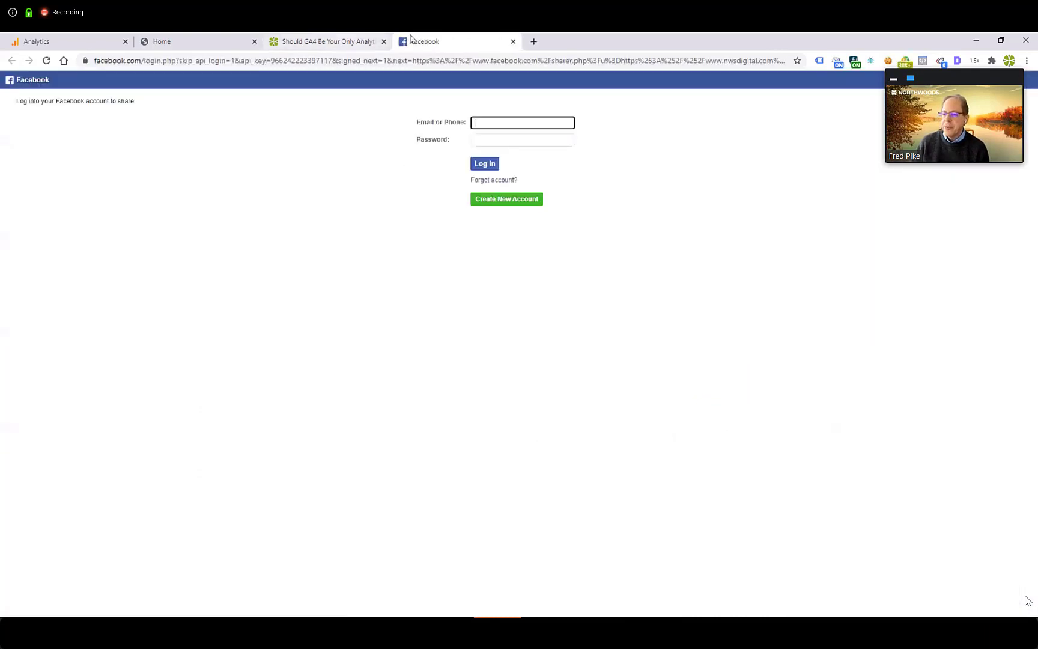
left_click(513, 41)
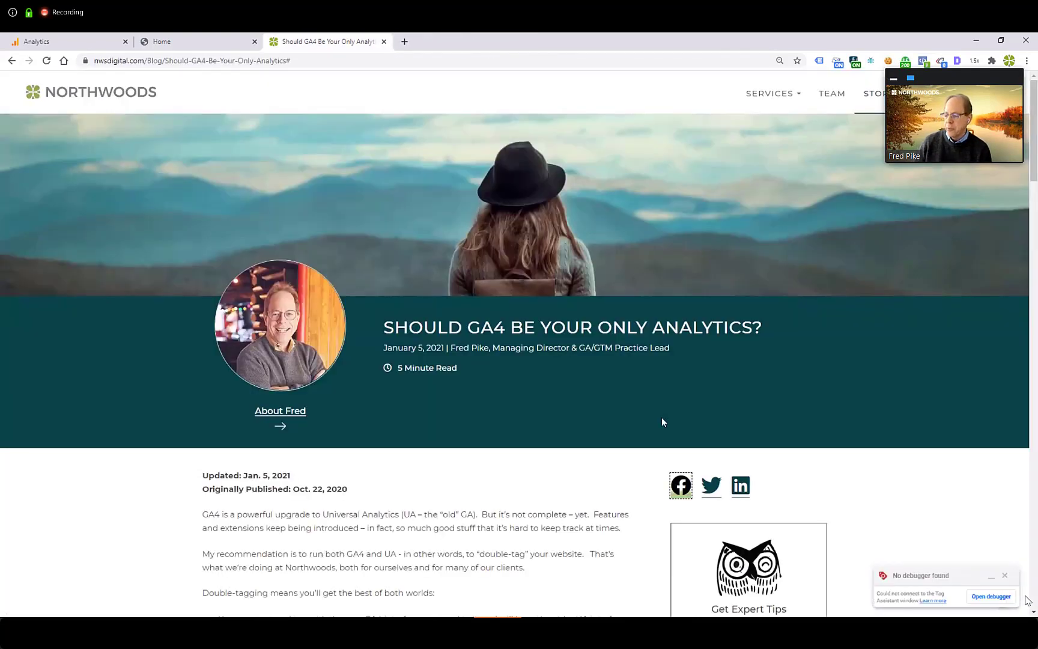
left_click(709, 485)
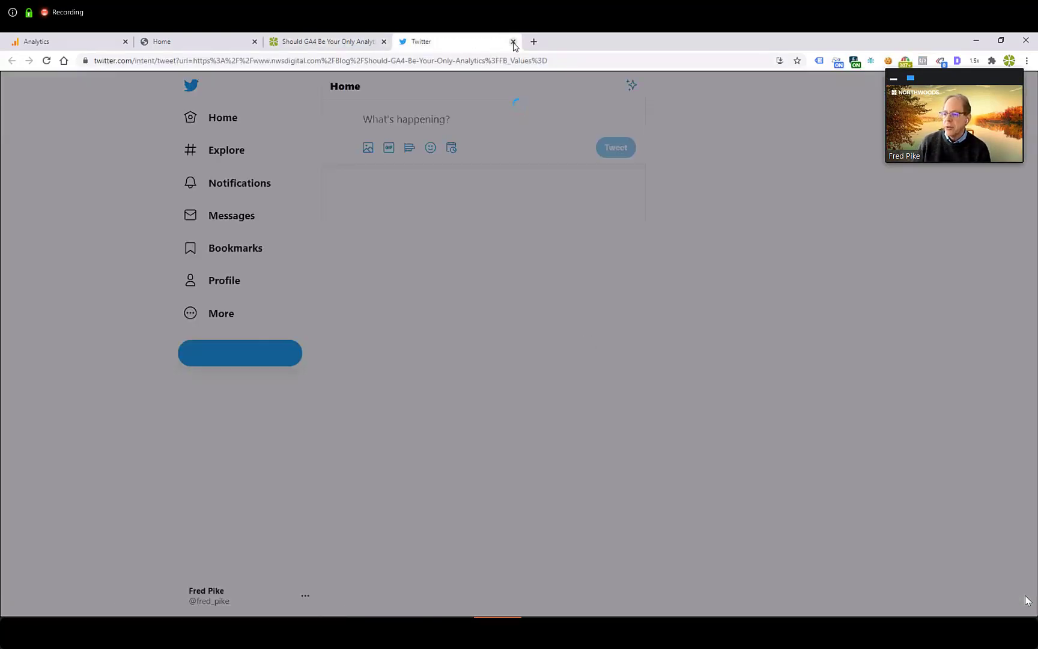
left_click(513, 42)
left_click(741, 485)
left_click(515, 42)
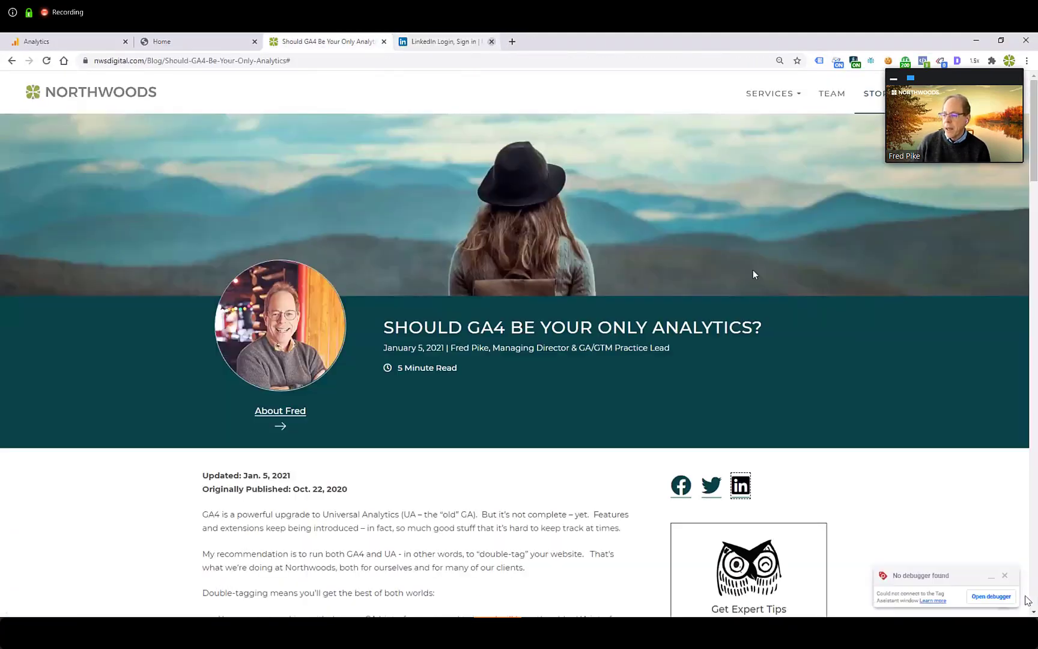
Step: Trigger the blog post's Click to Tweet quote link without posting the tweet, closing the page it opens
scroll(821, 489, "down", 7)
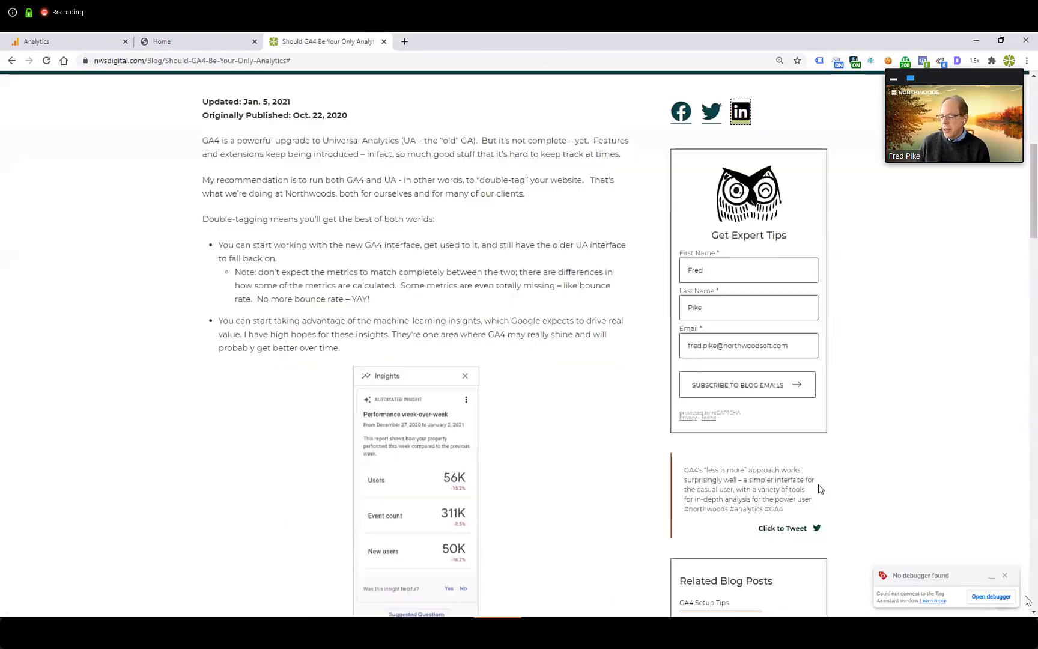
left_click(783, 533)
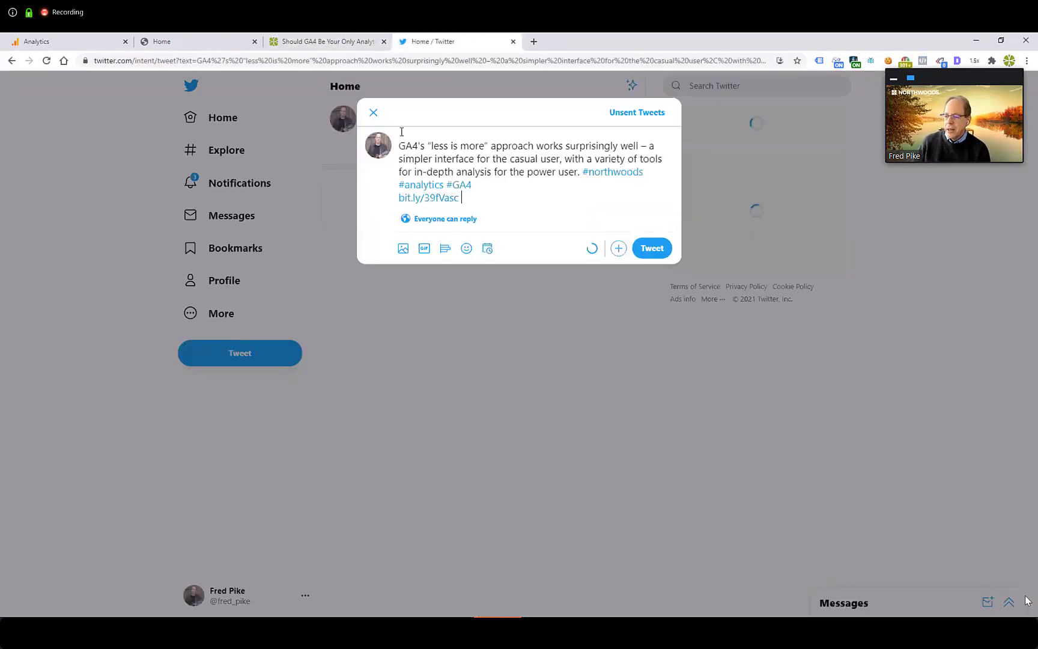
left_click(513, 41)
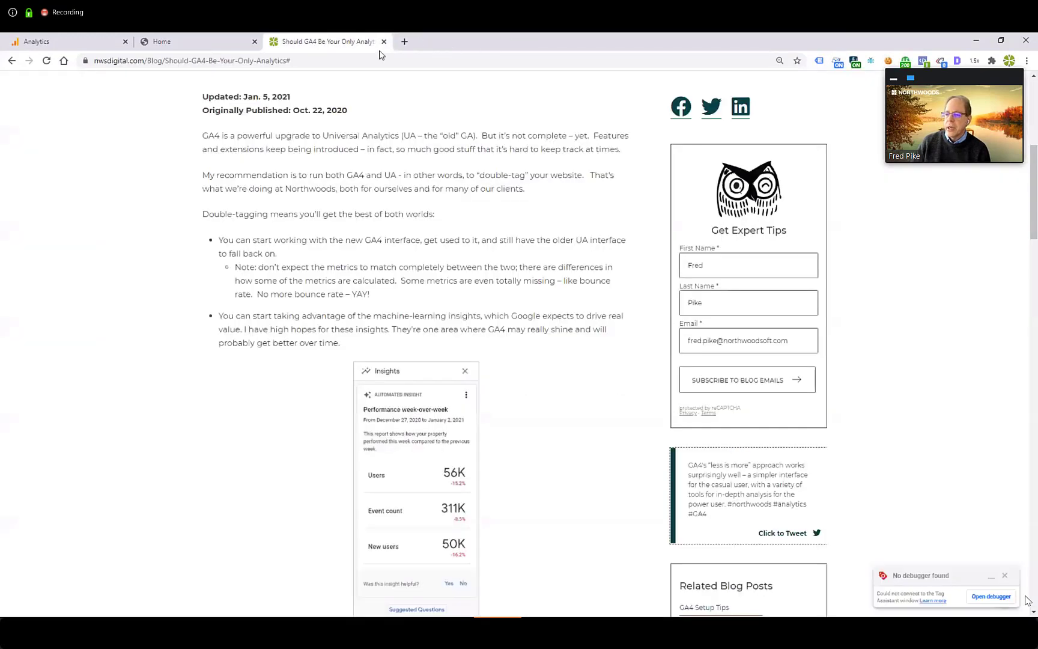
Step: Inspect the content_type, item_id and method parameters of the share event in DebugView, then close its details
left_click(88, 43)
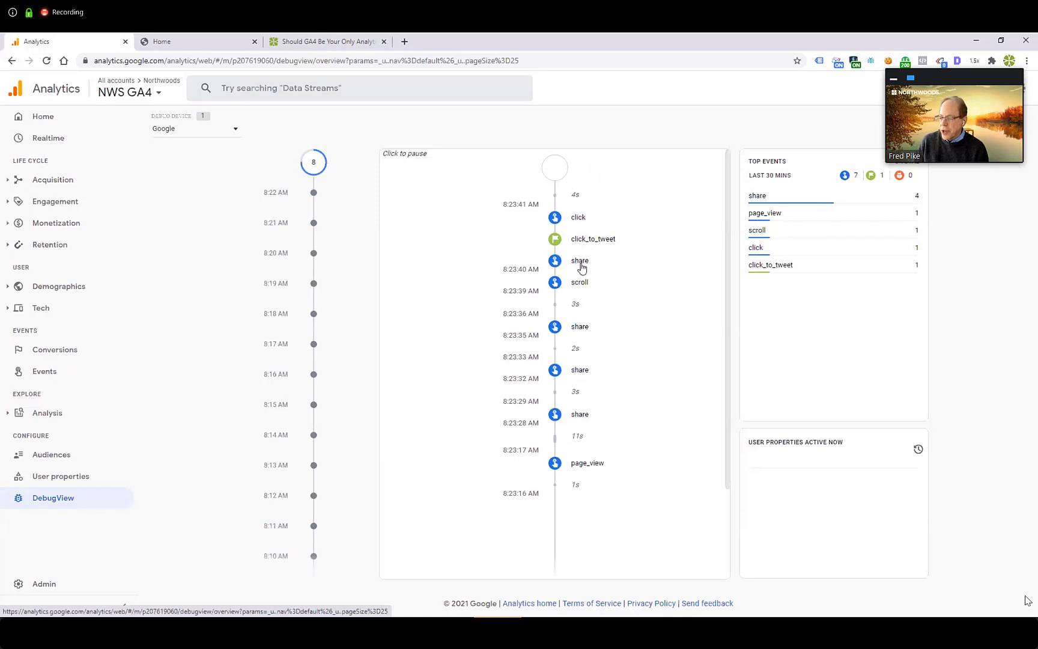
left_click(758, 195)
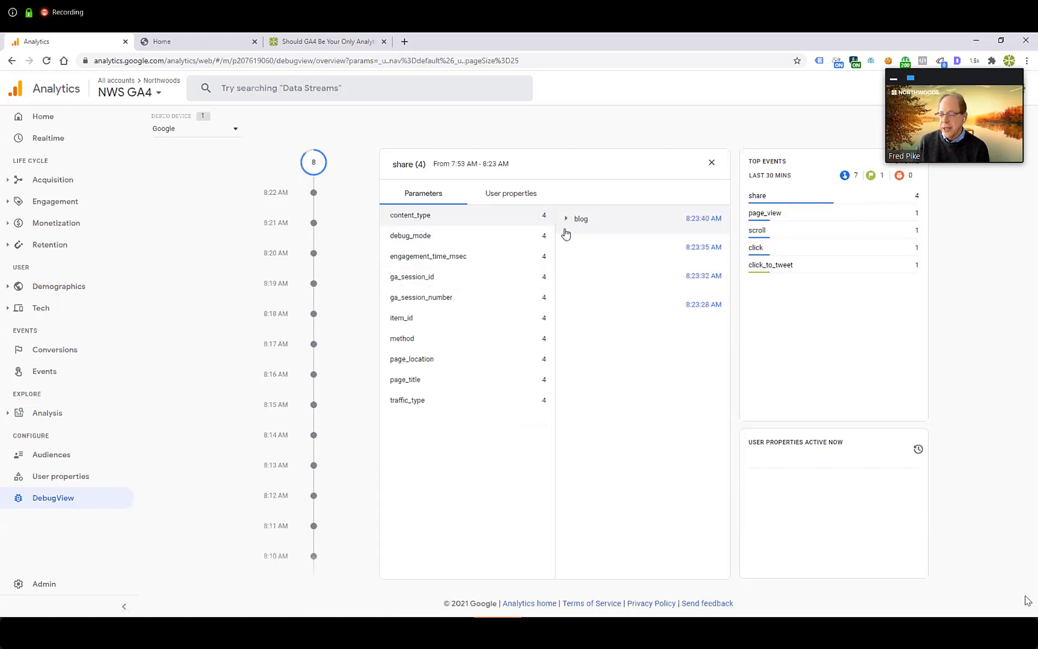
left_click(396, 321)
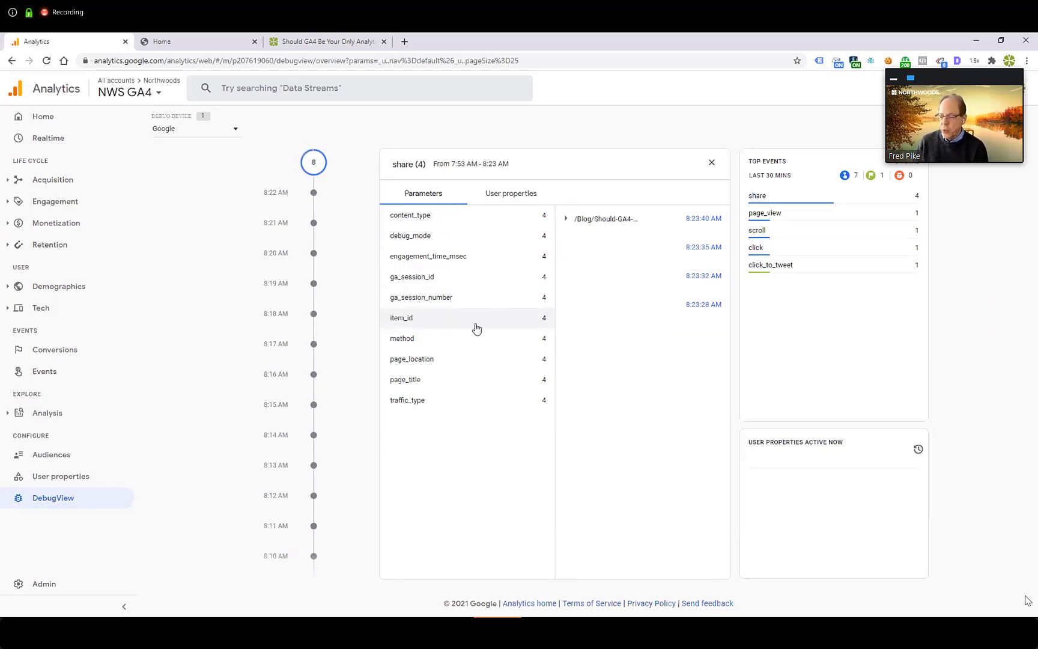
left_click(404, 347)
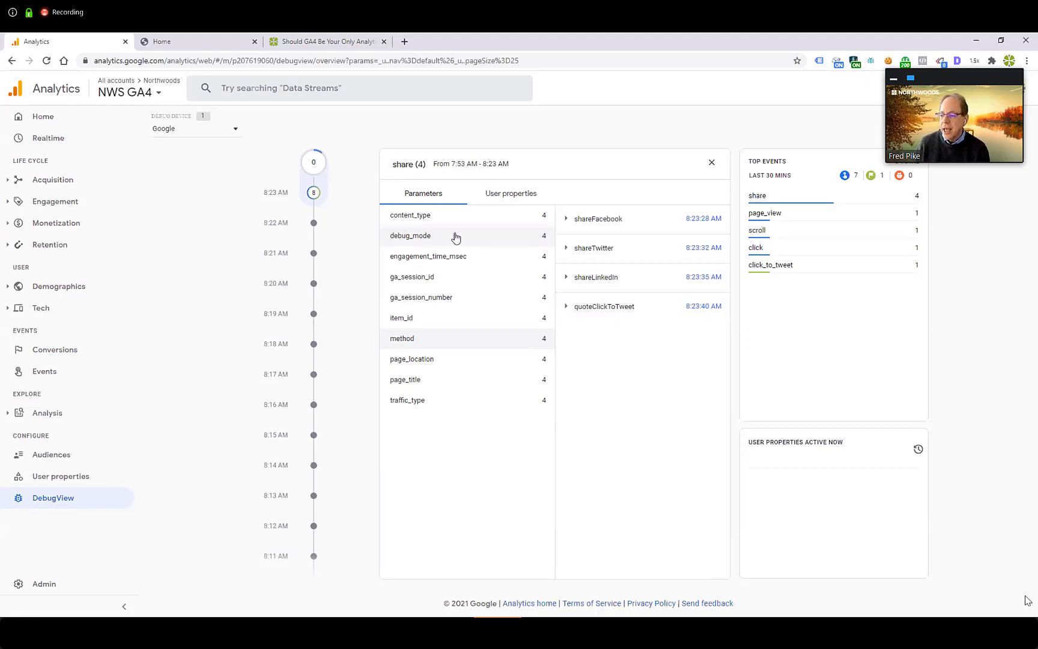
left_click(713, 165)
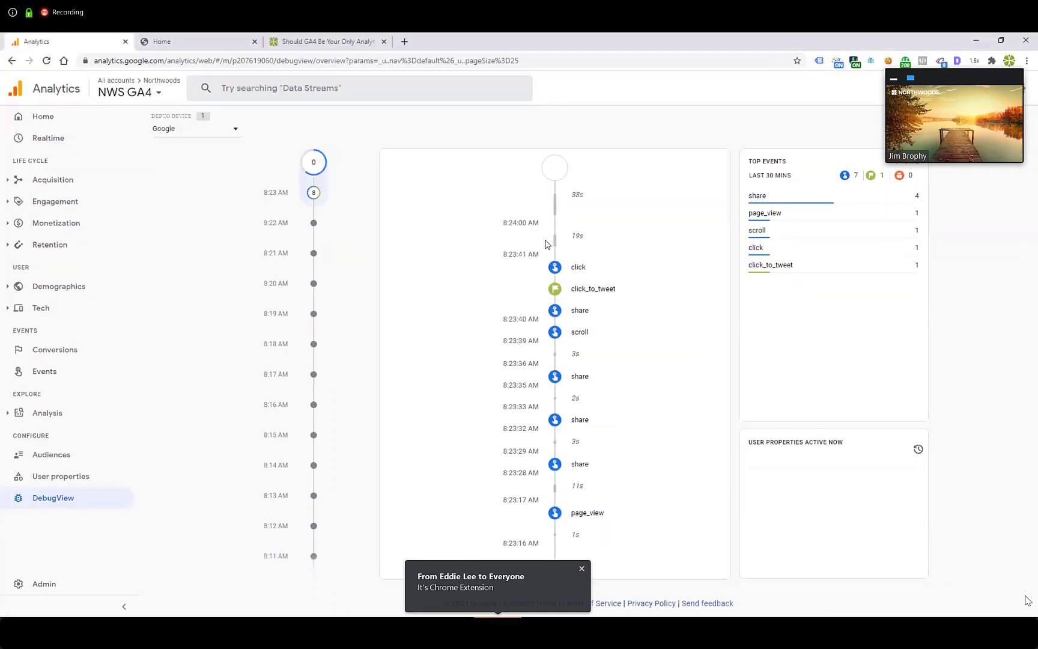
Step: Search Google for "ga debugger chrome", view the Chrome Google Analytics Debugger extension page, and return to DebugView
left_click(336, 42)
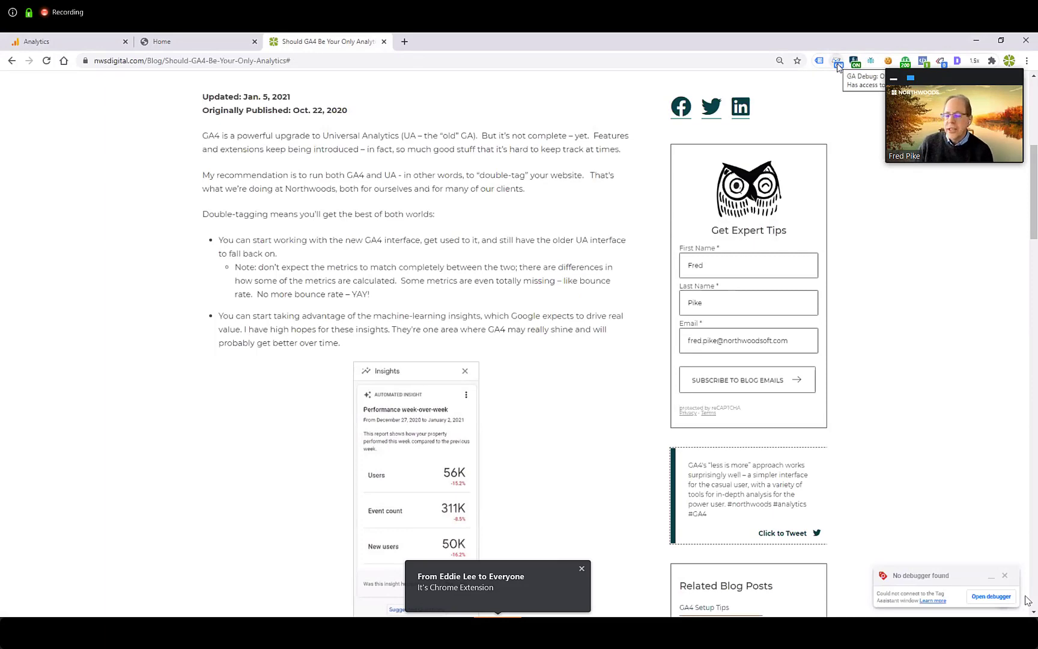
left_click(398, 46)
type("ga debu")
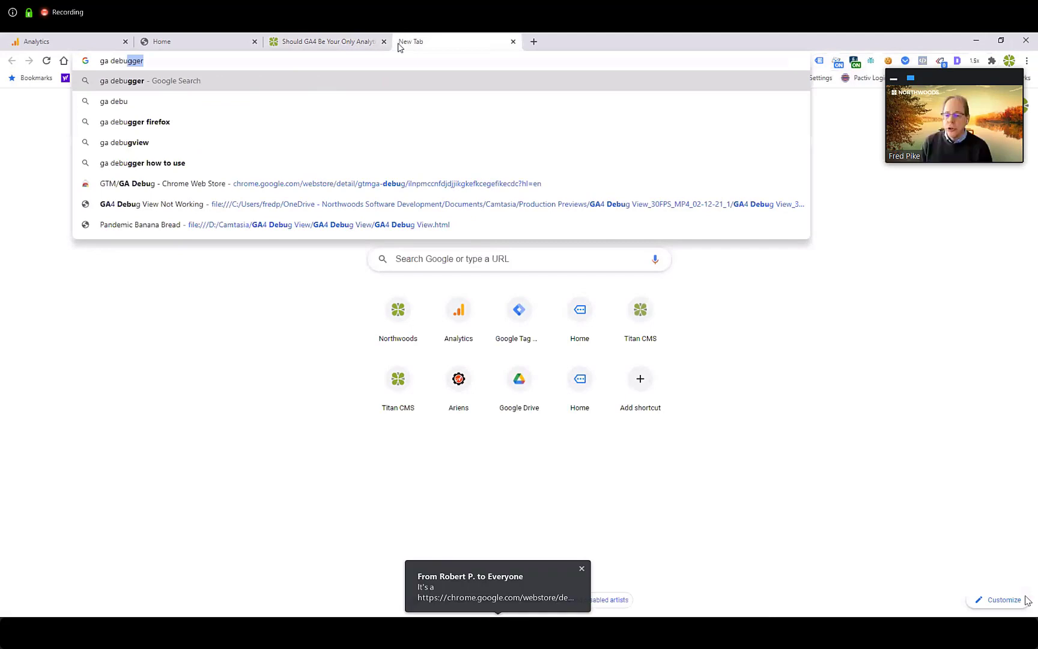
key("BackSpace")
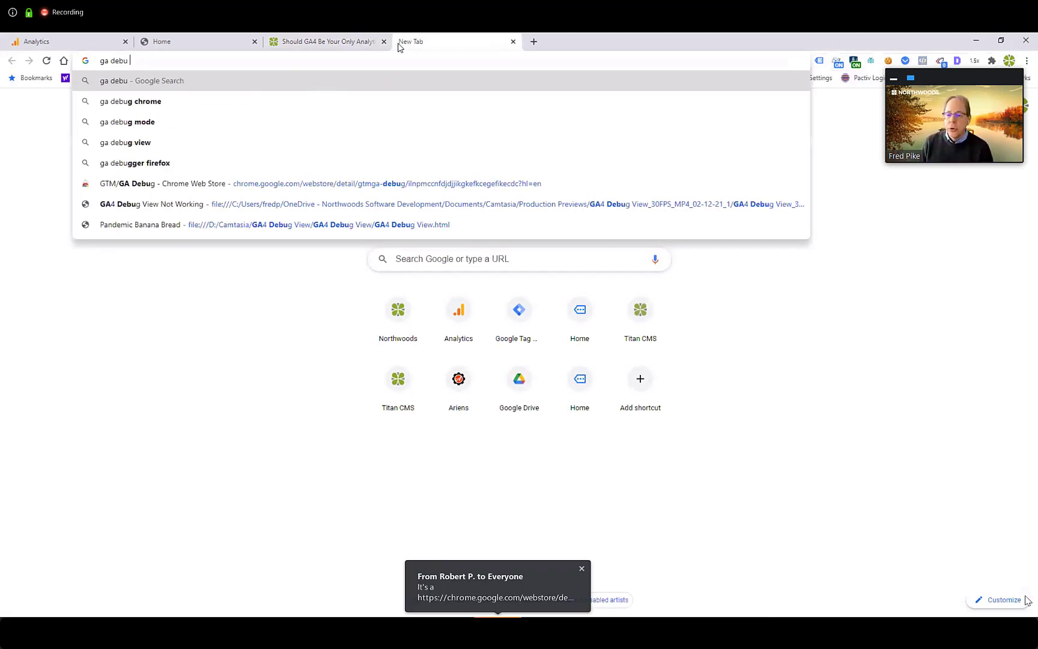
type("gger chrome")
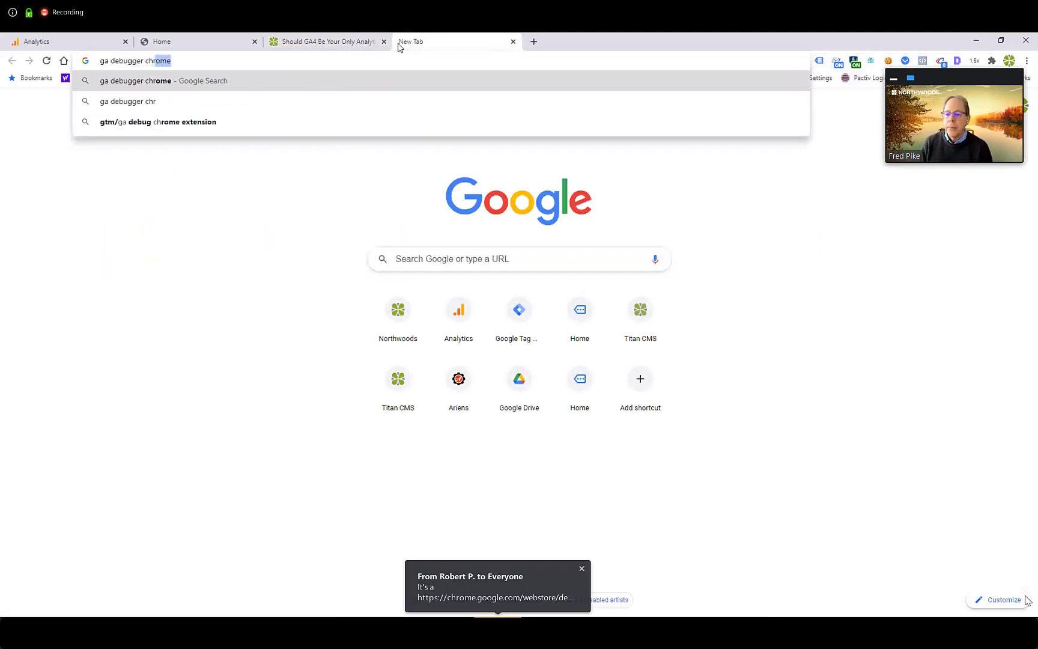
key("Return")
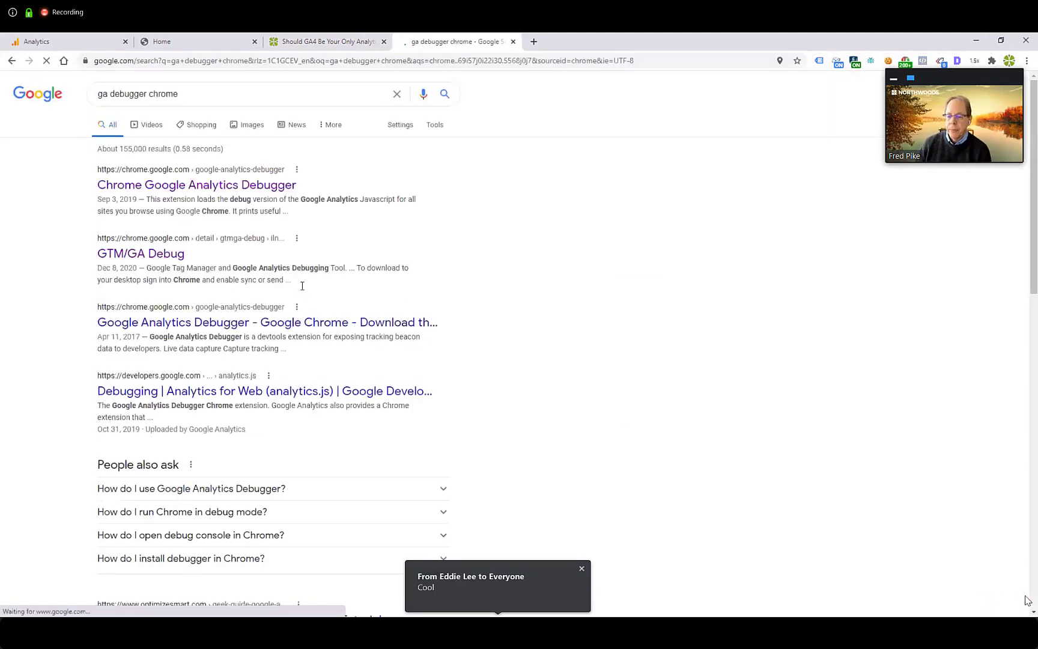
left_click(200, 186)
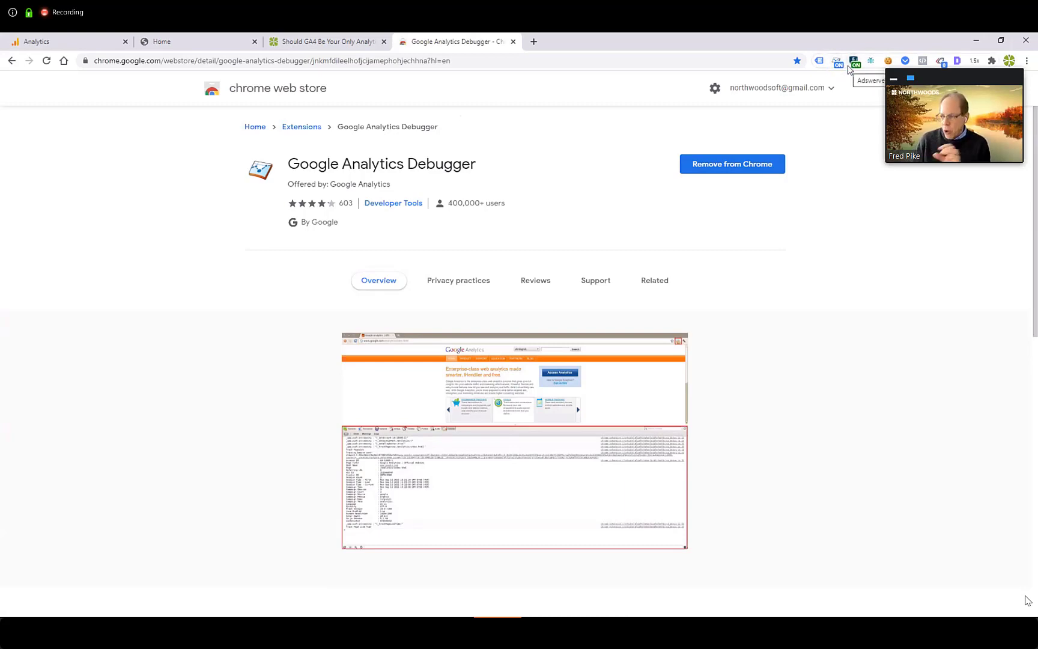
left_click(513, 42)
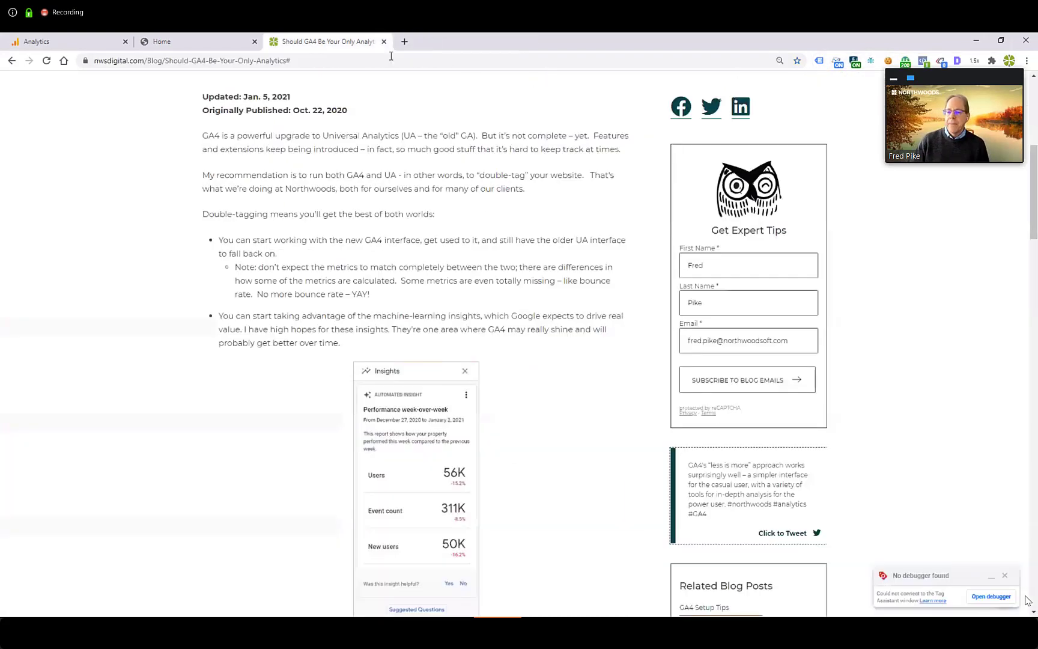
left_click(85, 43)
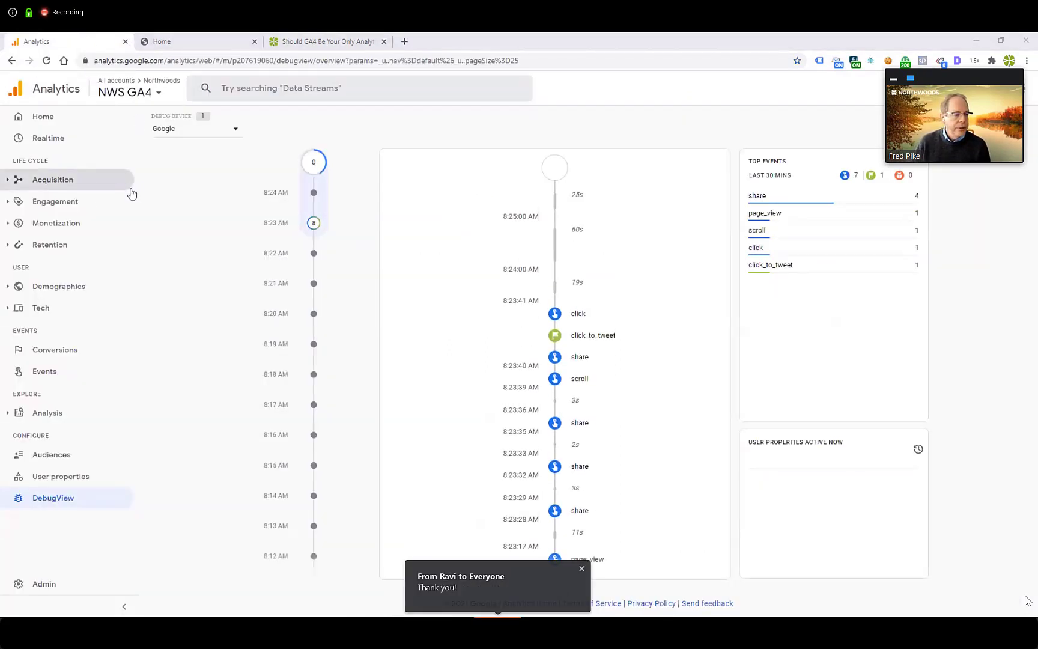
Step: Switch to the slideshow and advance through the share parameter examples to the "7. Register the Parameters" slide
key("alt+Tab")
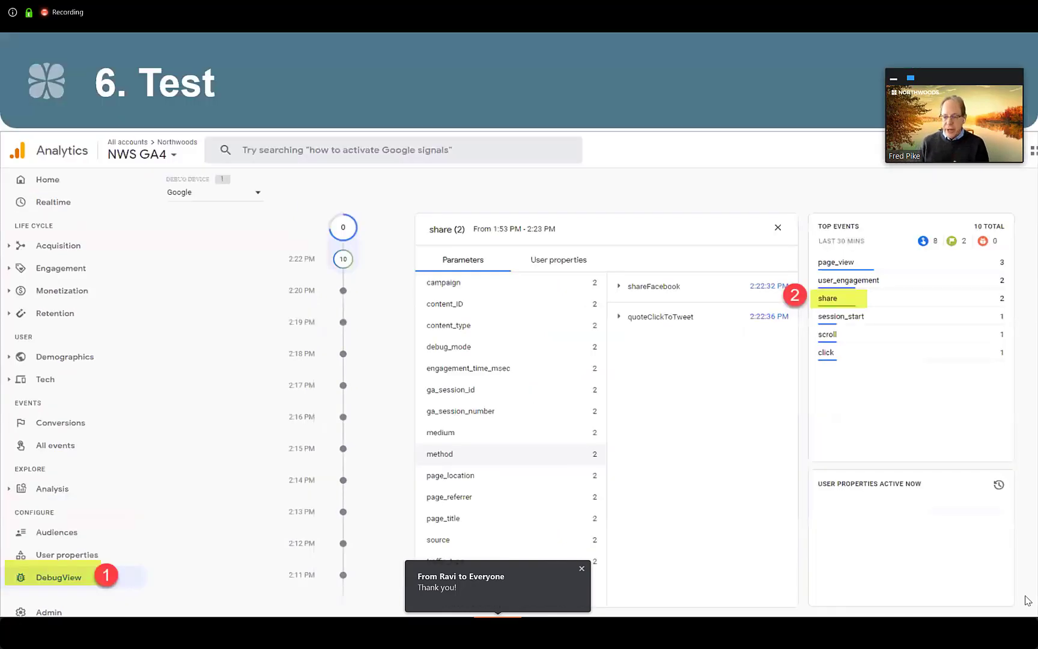
key("Right")
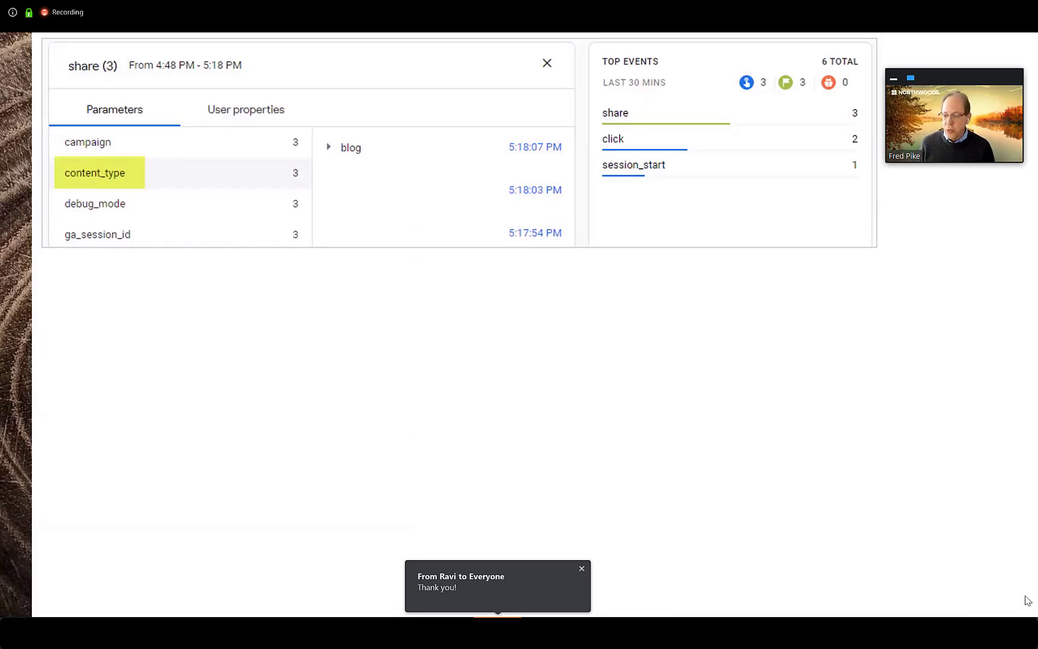
key("Right")
key("Right")
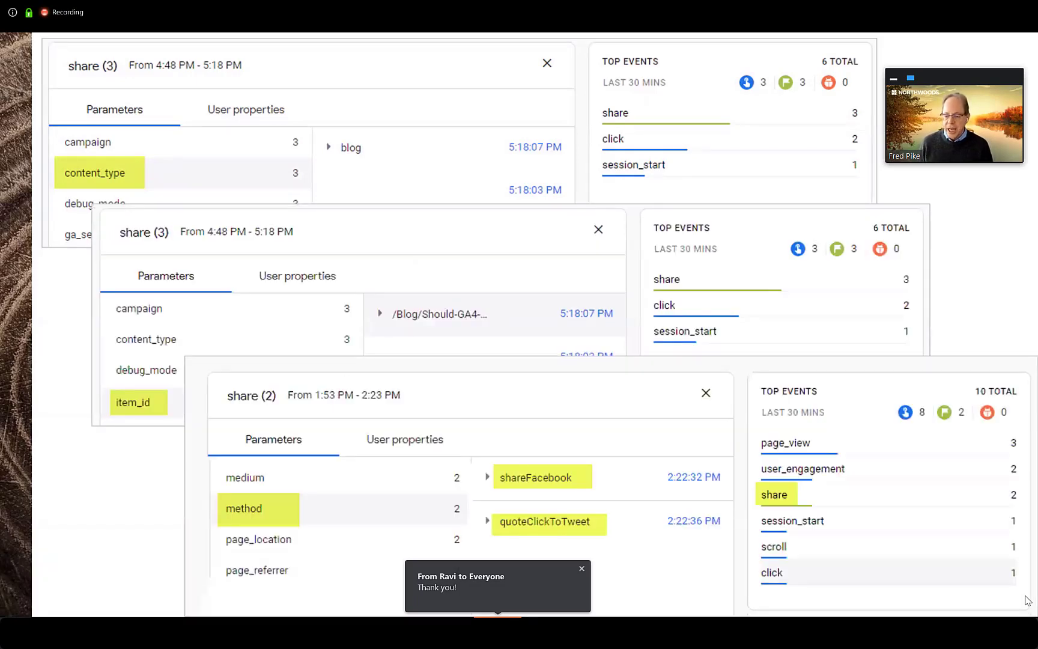
key("Right")
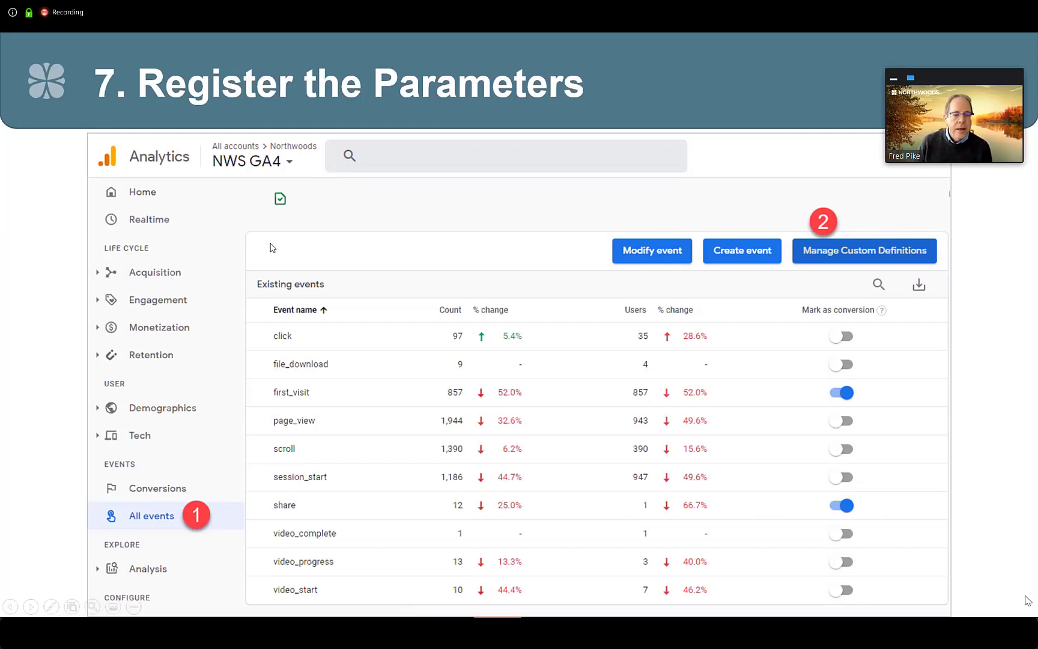
Step: Switch from the slideshow to Google Analytics and view the property's registered custom dimensions from the Events page
key("alt+Tab")
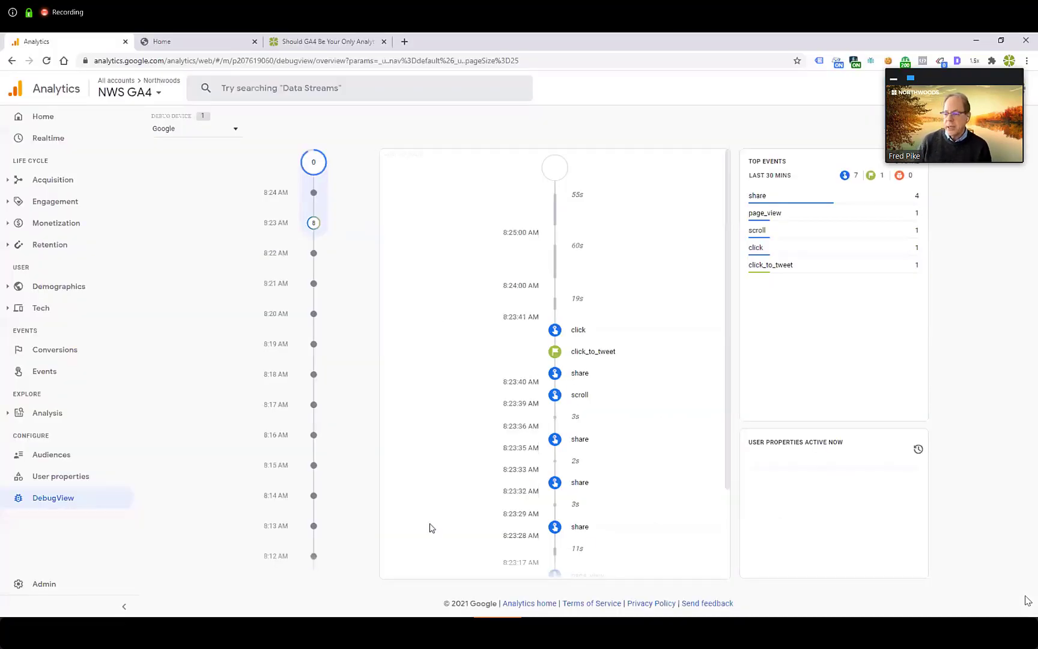
left_click(47, 374)
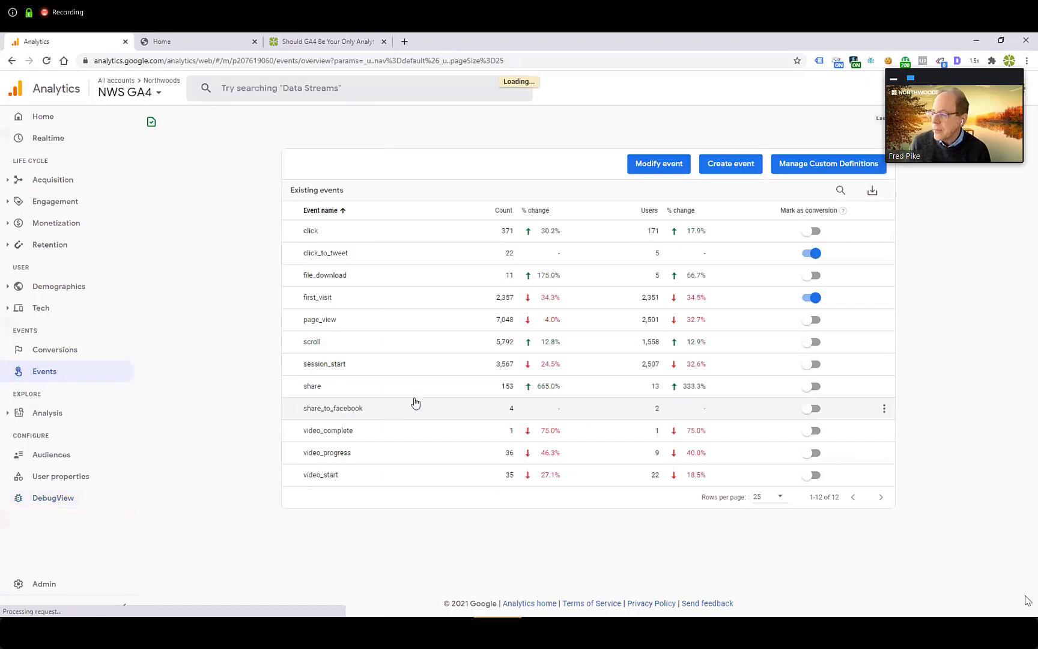
left_click(815, 163)
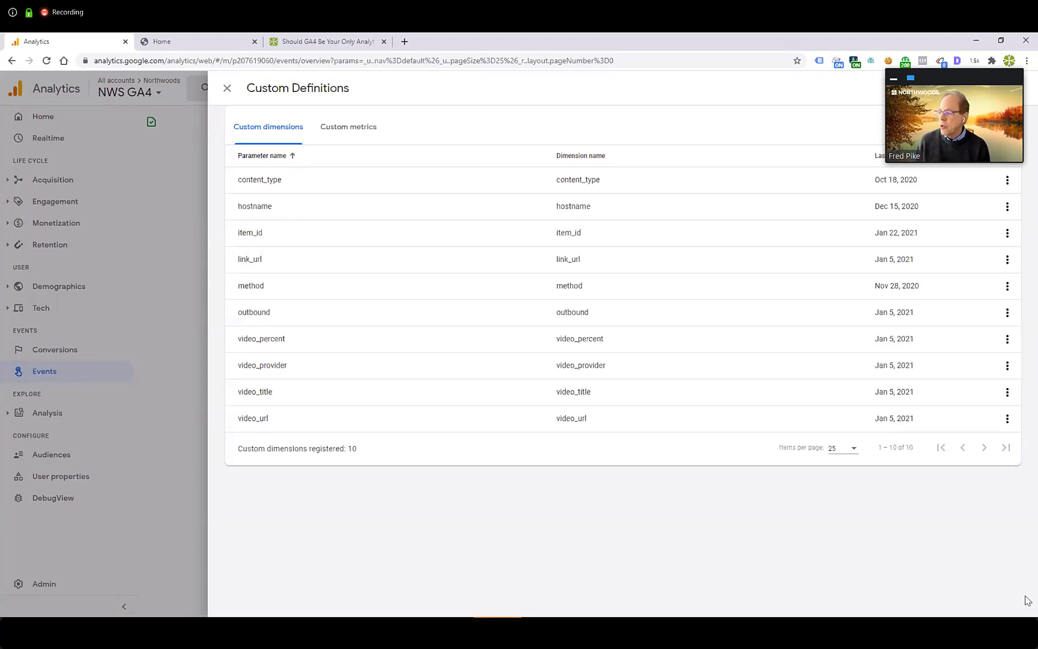
Step: View the blank custom dimension form with its event parameter and dimension name fields, then close it and the custom definitions without creating anything
left_click(961, 127)
left_click(279, 179)
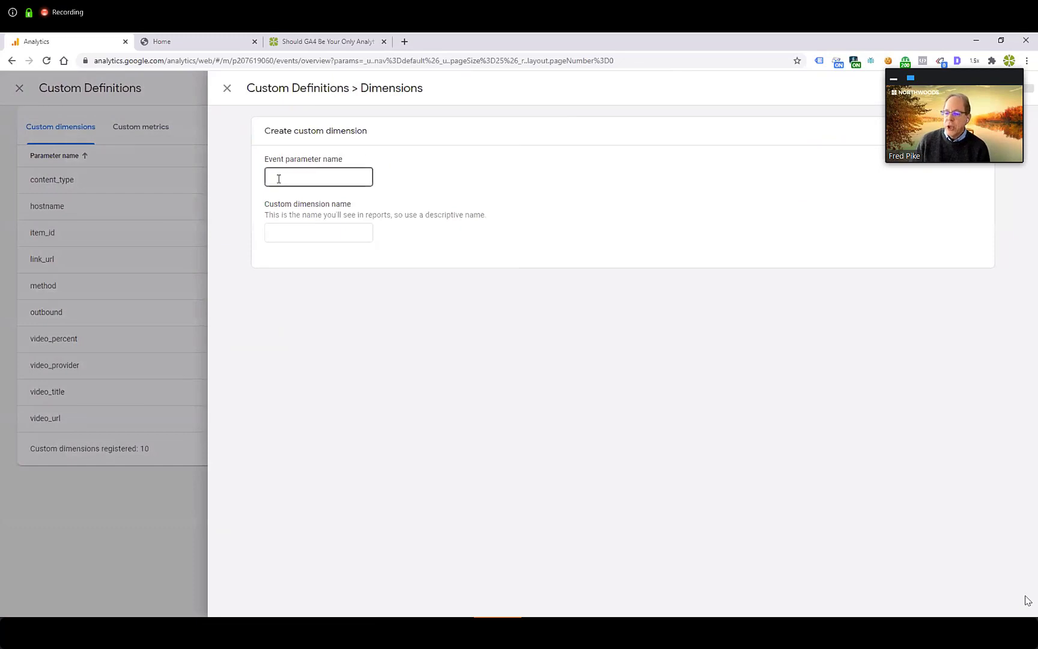
left_click(256, 181)
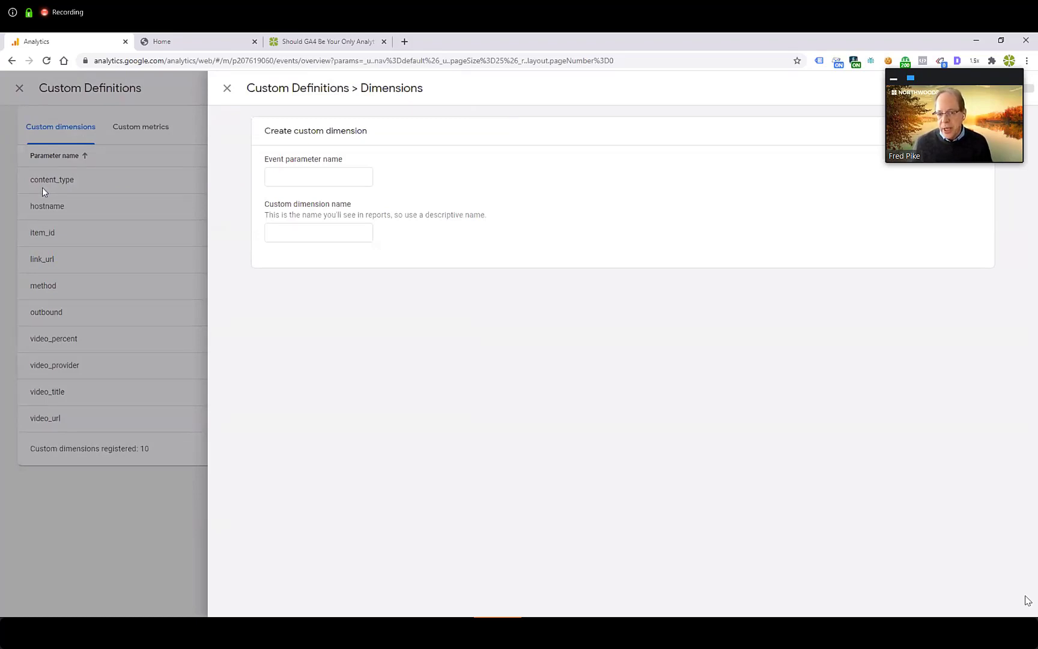
left_click(266, 236)
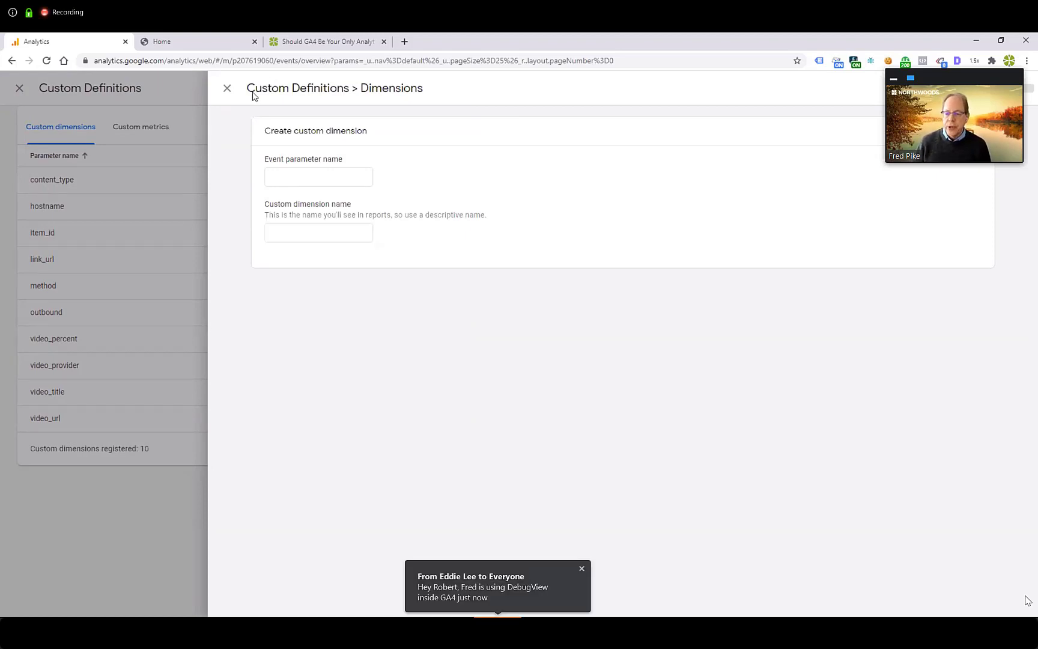
left_click(227, 88)
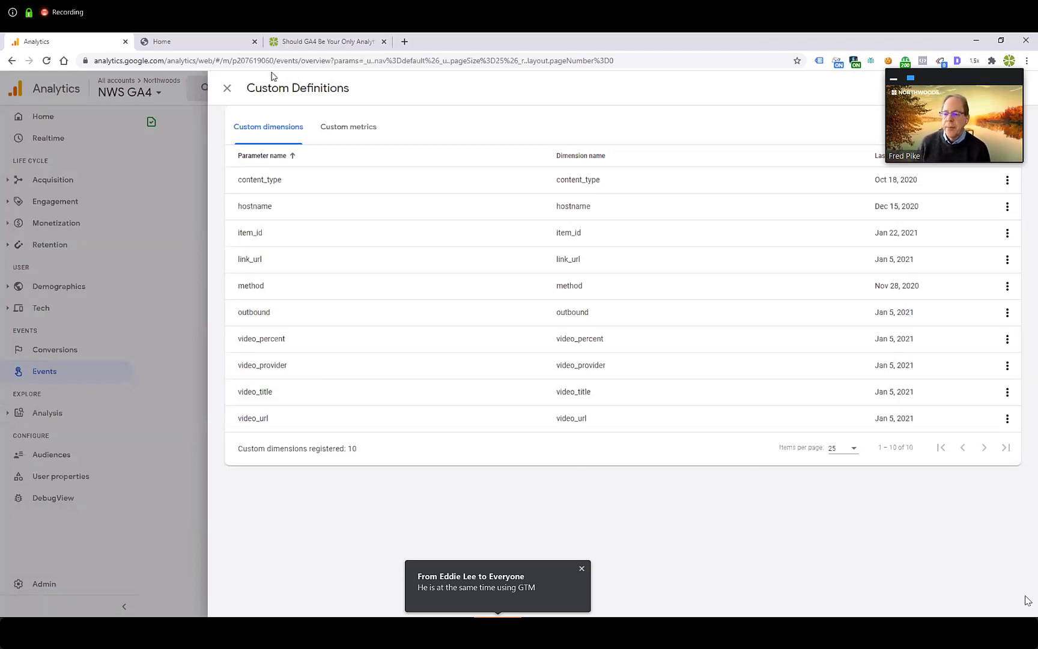
left_click(226, 90)
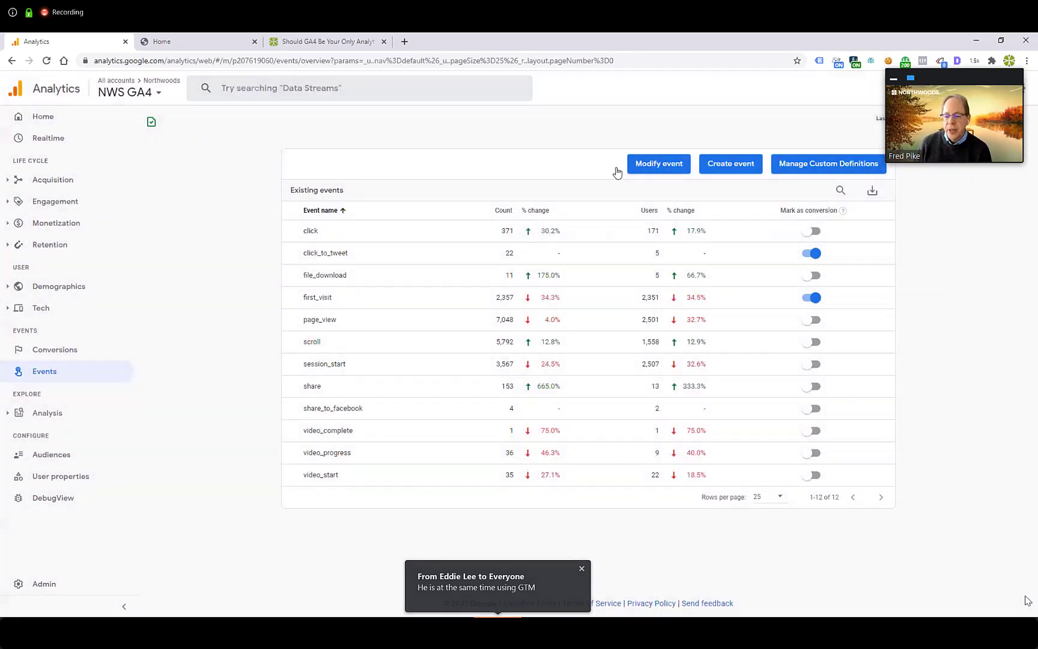
Step: Set the events date range to Yesterday and examine the content_type, method and item_id breakdowns in the share event's report
left_click(931, 123)
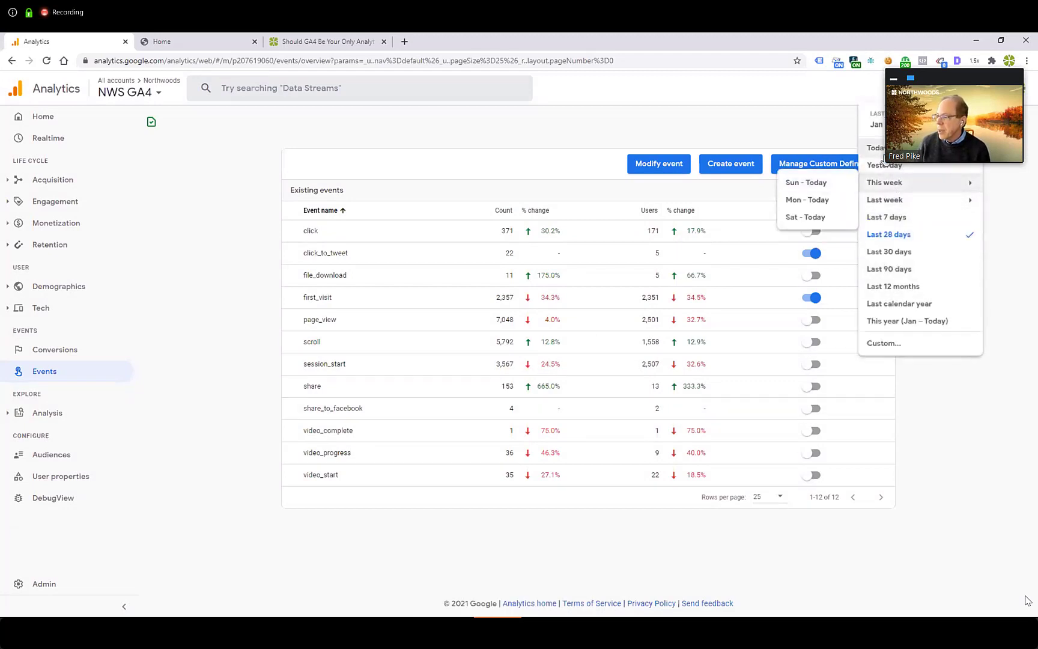
left_click(883, 166)
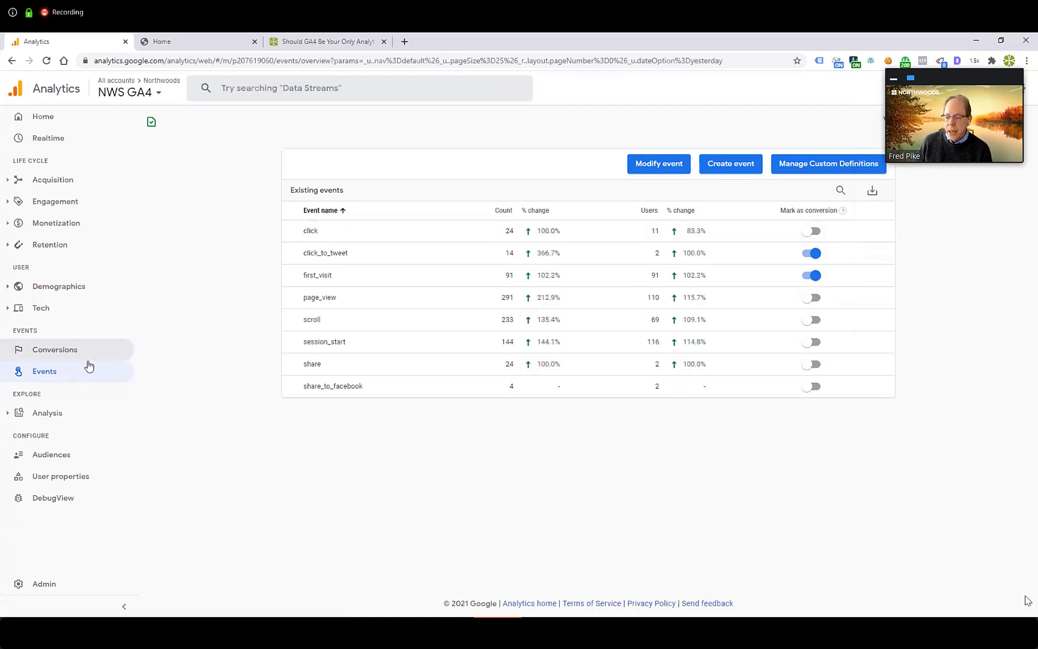
left_click(313, 364)
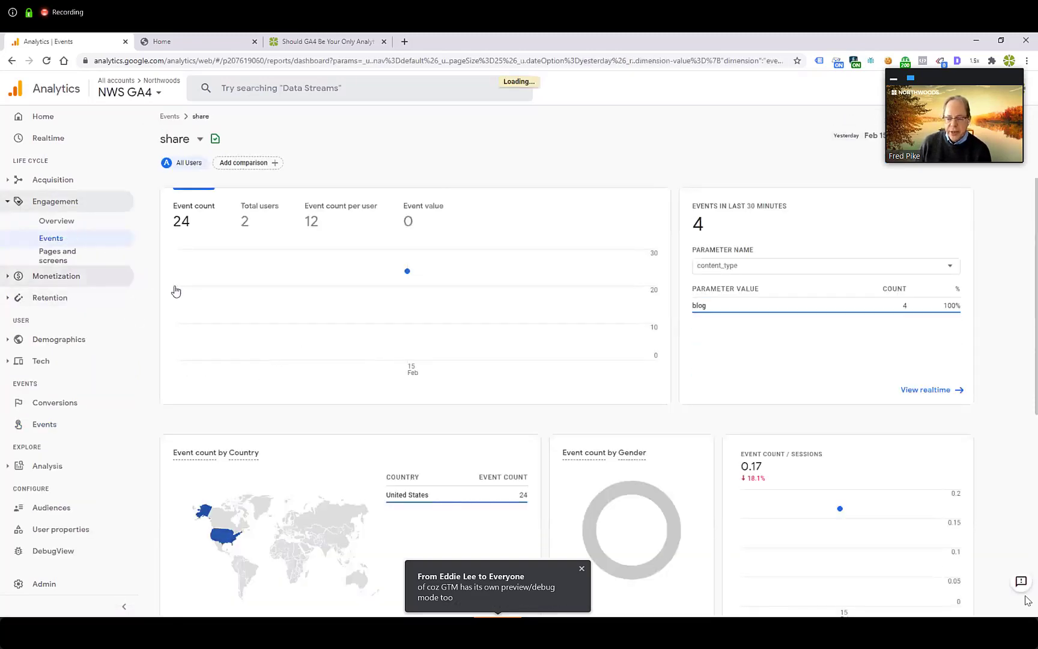
scroll(254, 286, "down", 5)
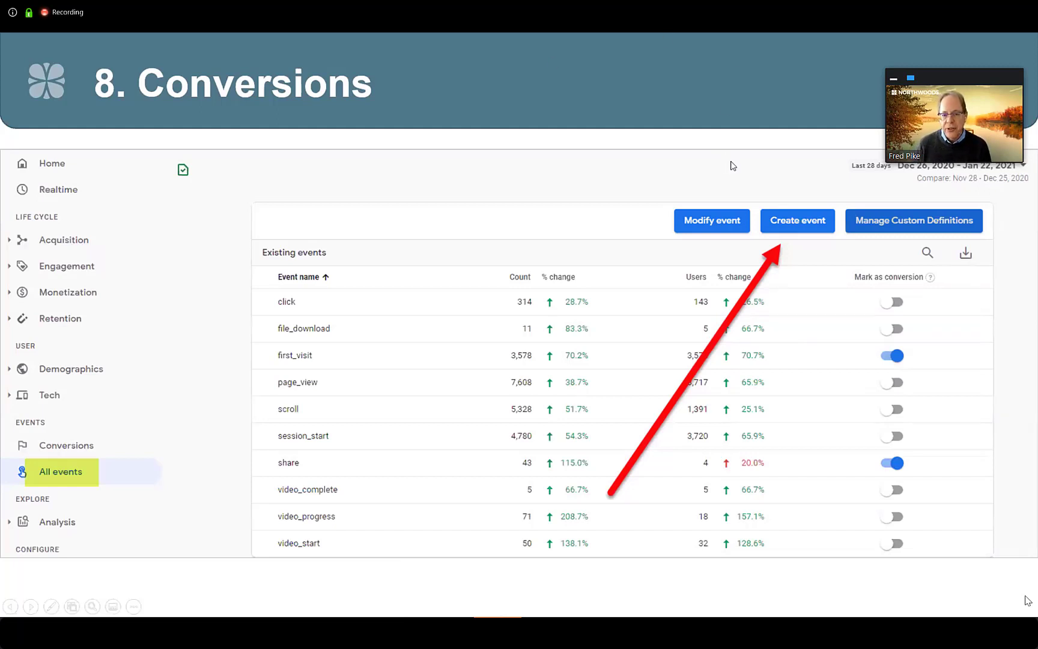
Step: Return from the Conversions slide to the Events page, review the click_to_tweet custom event's configuration, and close its details
key("alt+Tab")
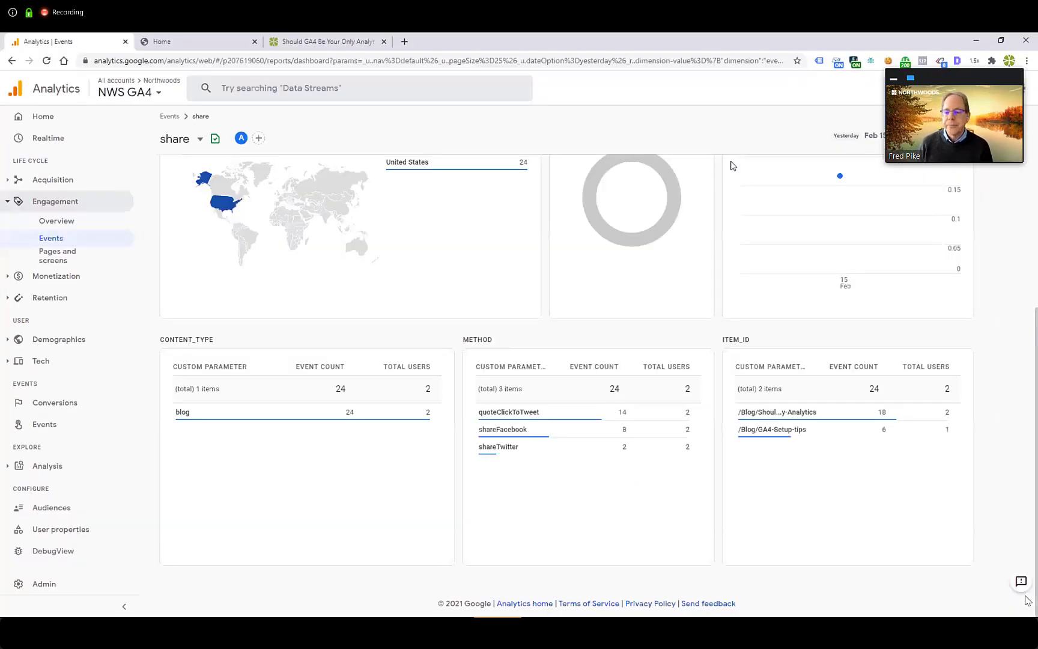
left_click(51, 431)
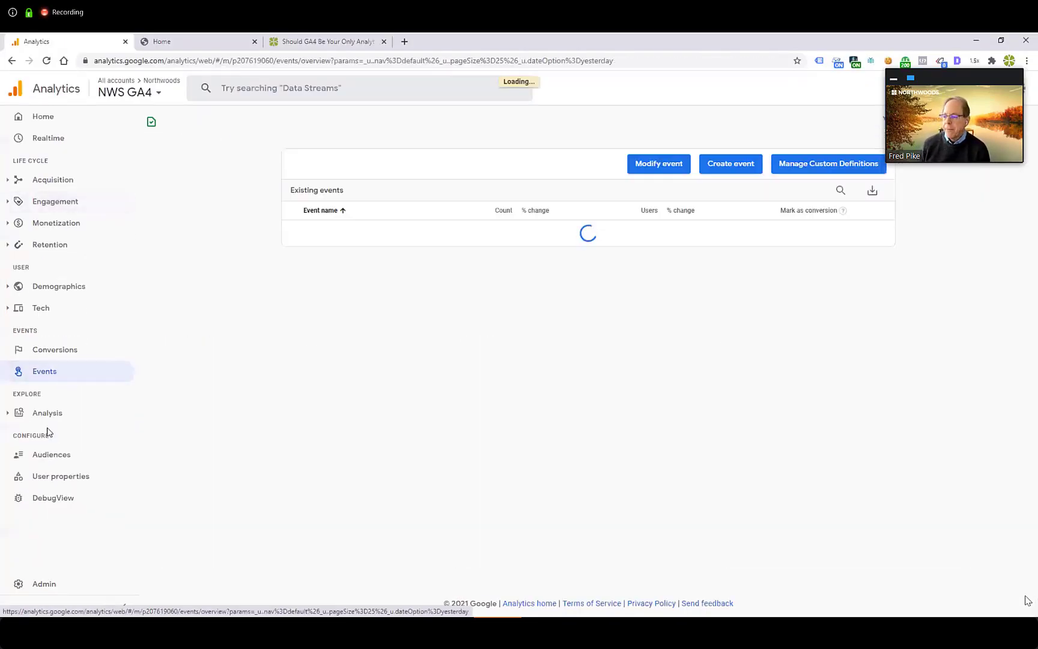
left_click(723, 168)
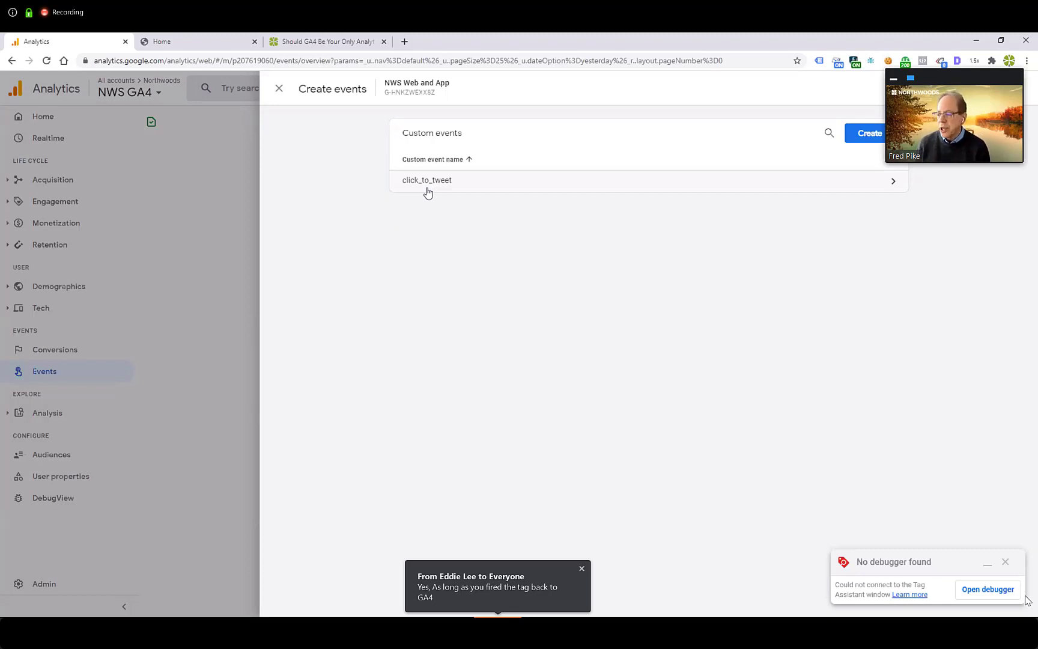
left_click(430, 184)
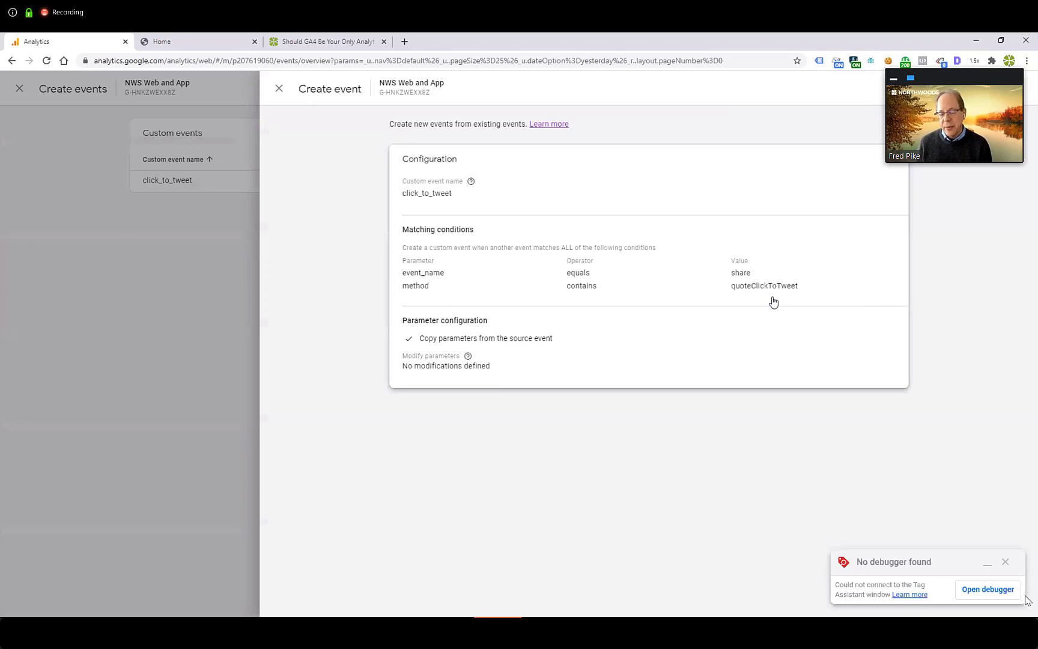
left_click(279, 88)
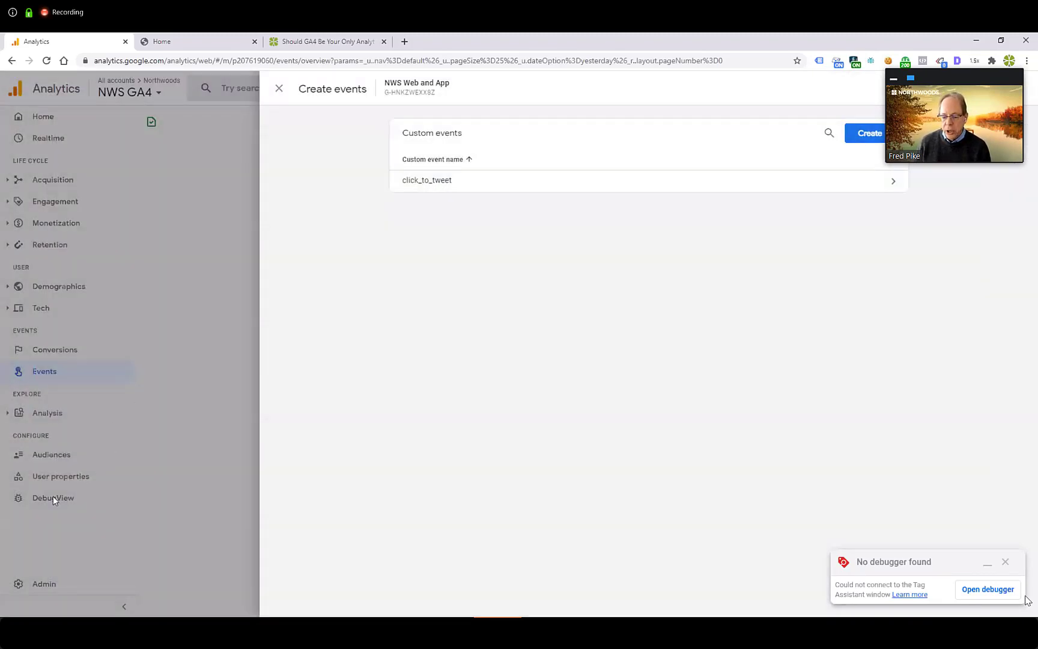
Step: Inspect the method parameter of the click_to_tweet event in DebugView
left_click(52, 496)
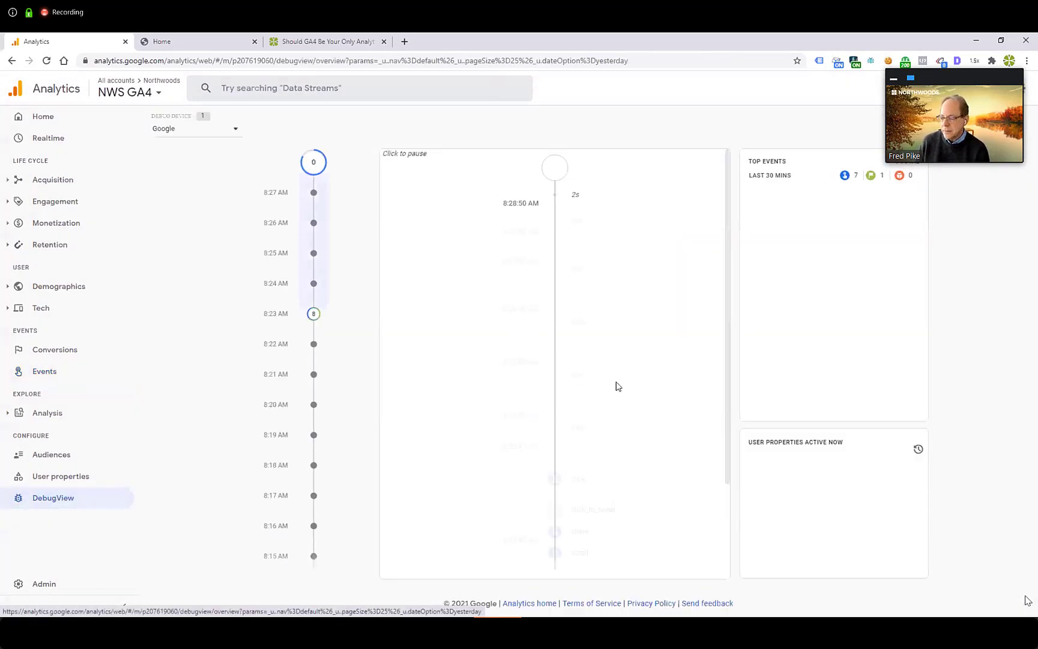
scroll(616, 384, "down", 3)
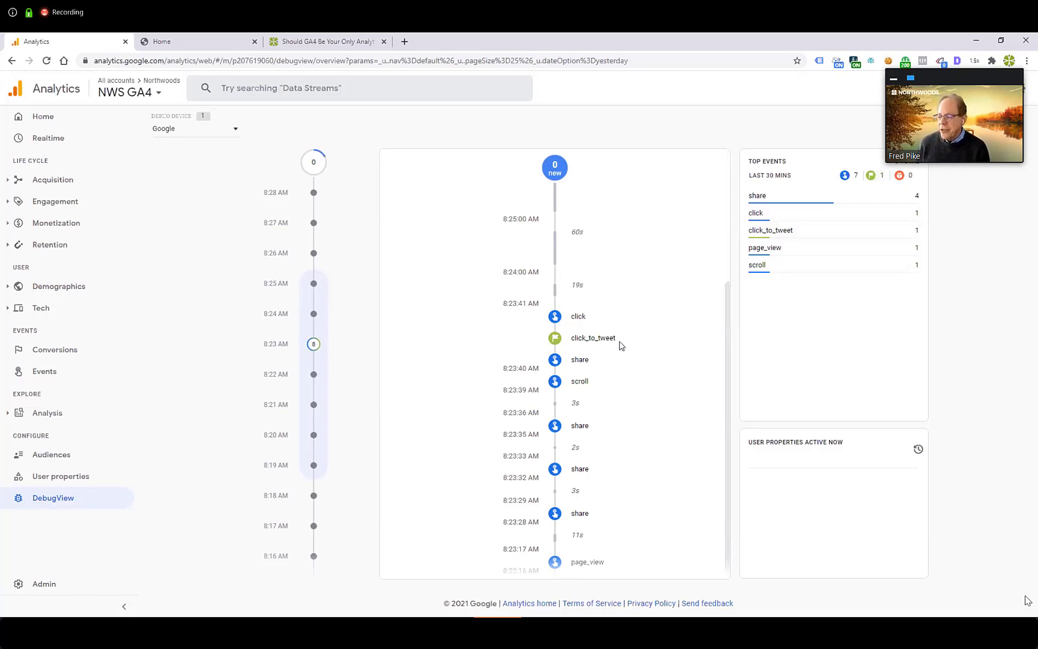
left_click(585, 343)
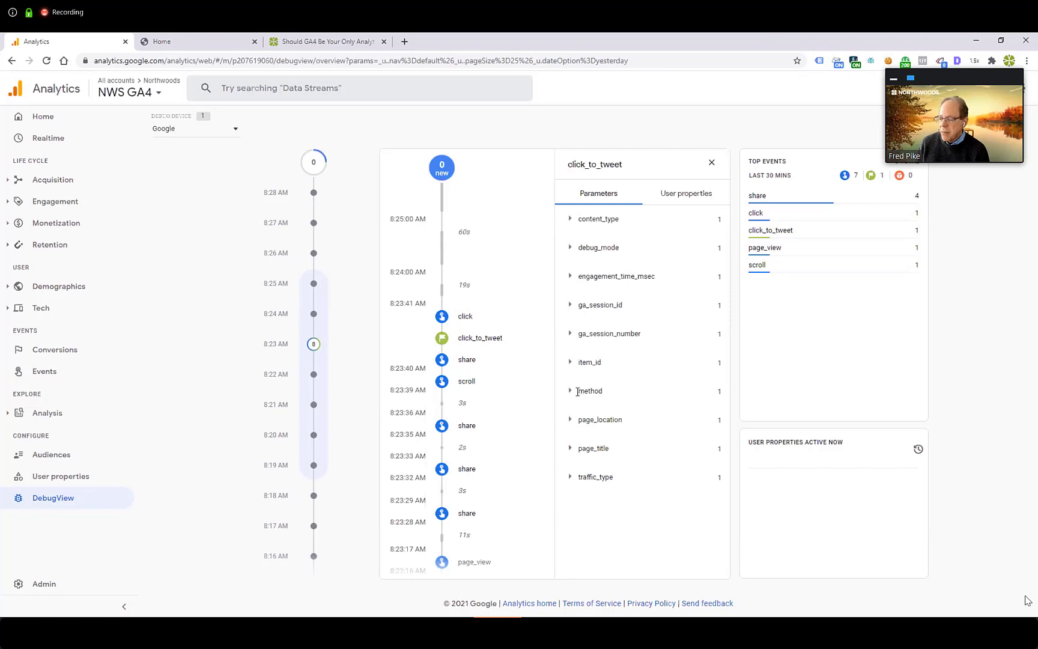
left_click(569, 391)
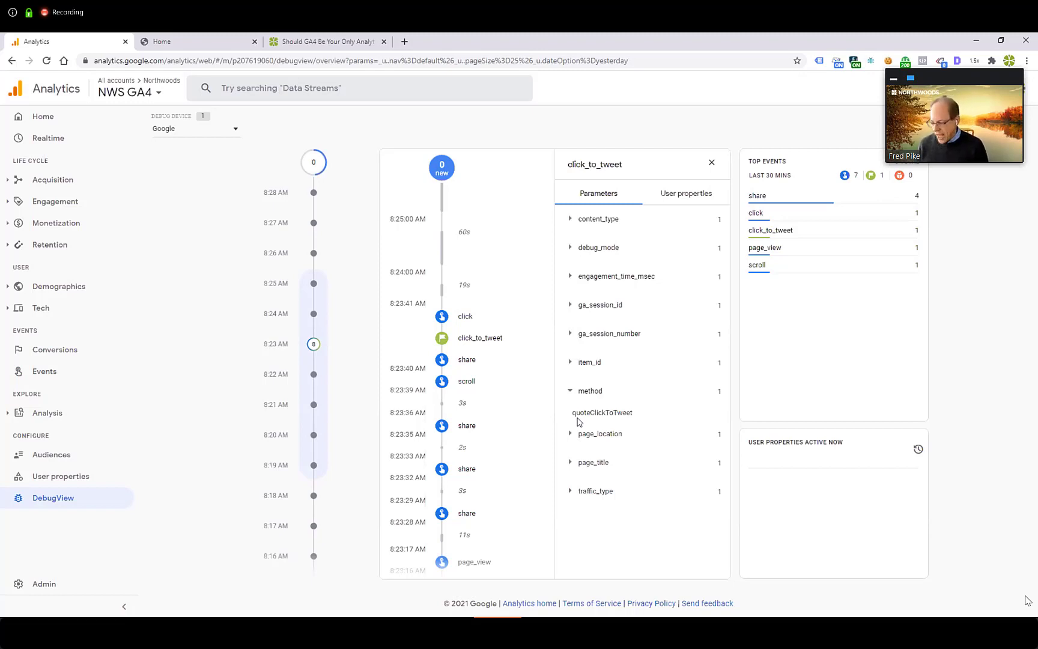
Step: Edit the click_to_tweet custom event to modify the method parameter to "Quote - Click To Tweet", save it, and close the custom events list
left_click(50, 377)
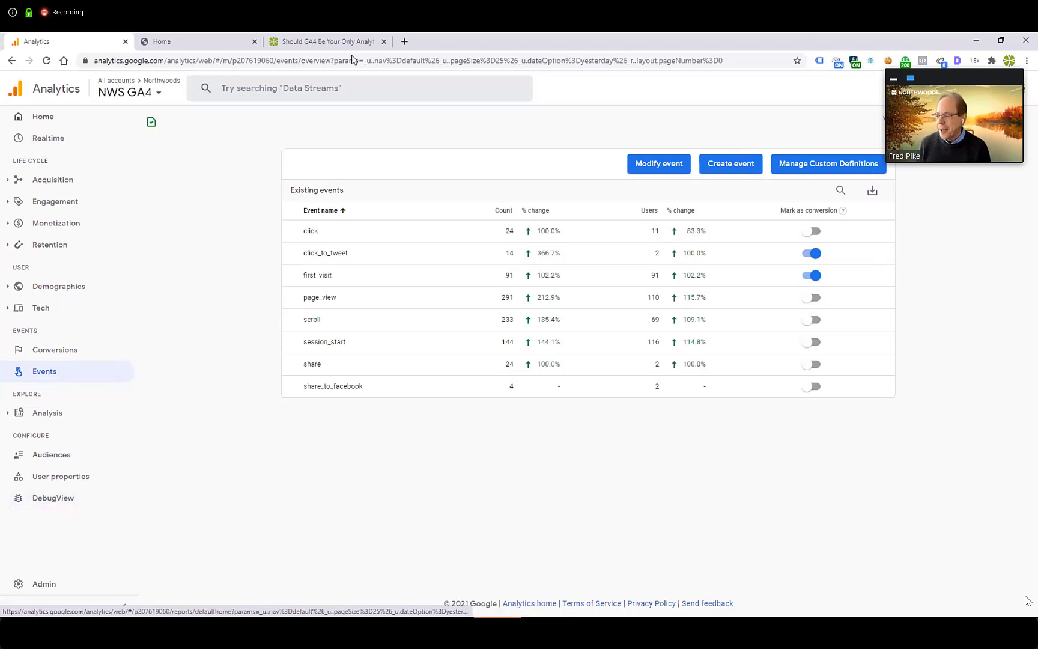
left_click(631, 168)
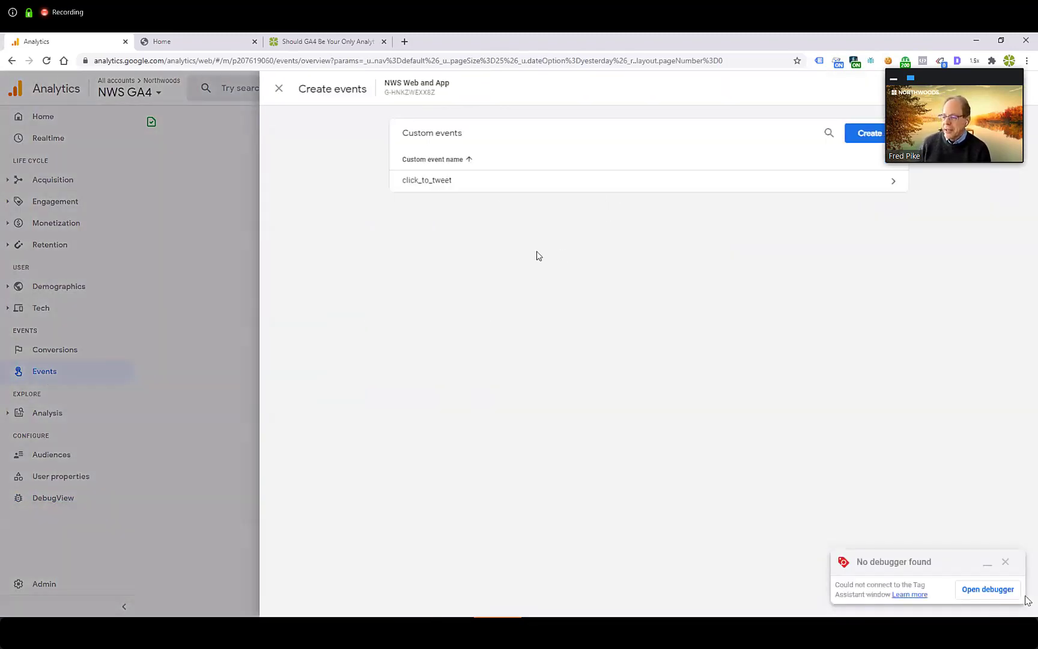
left_click(442, 187)
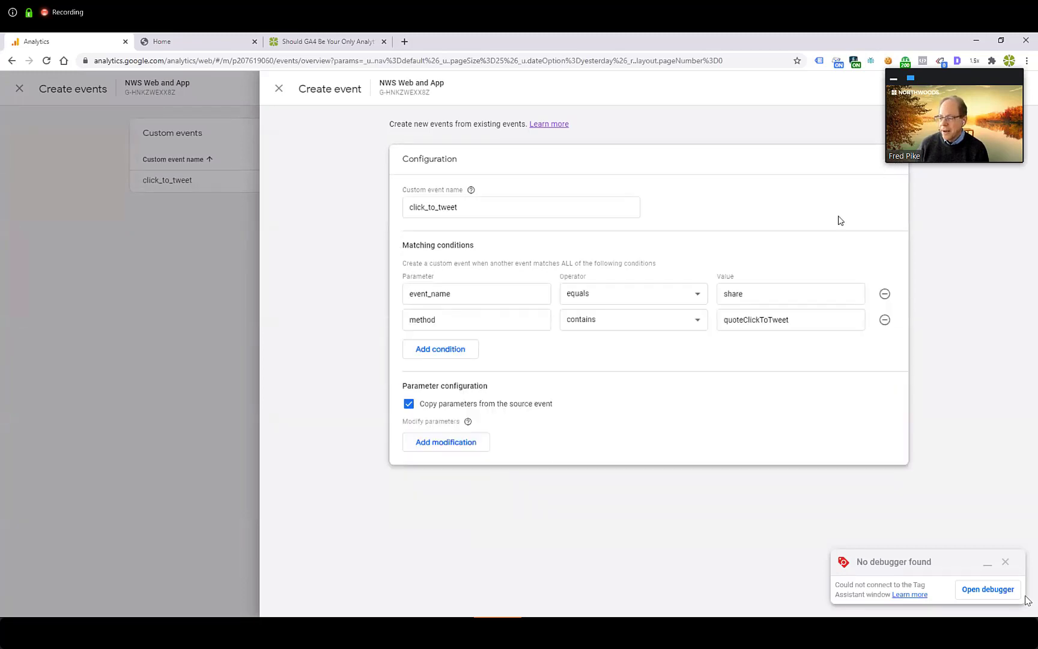
left_click(455, 444)
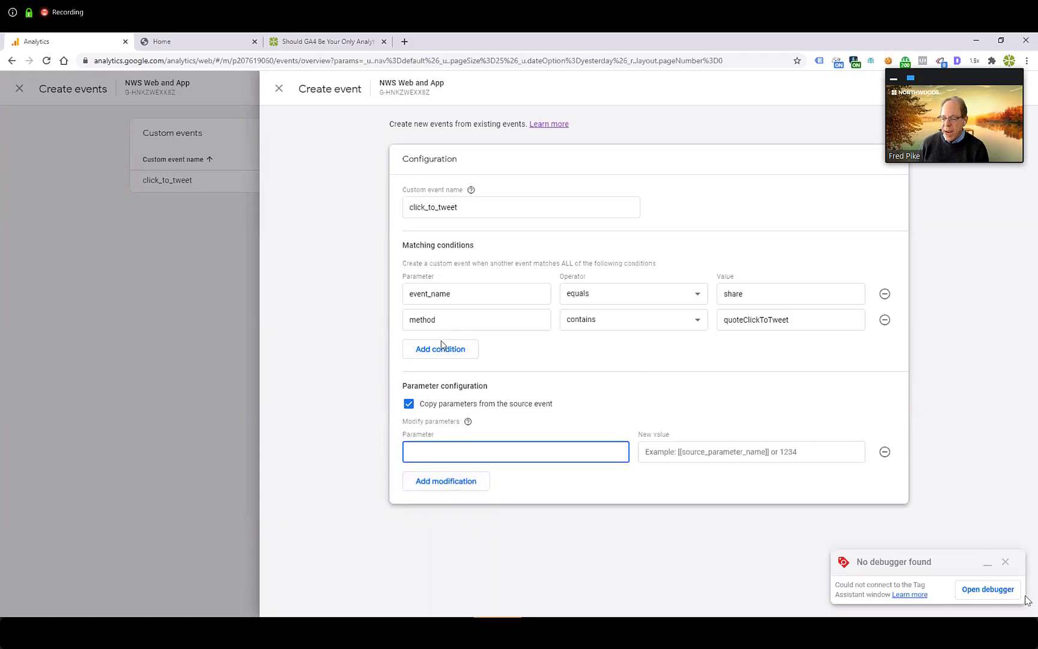
type("method")
left_click(674, 451)
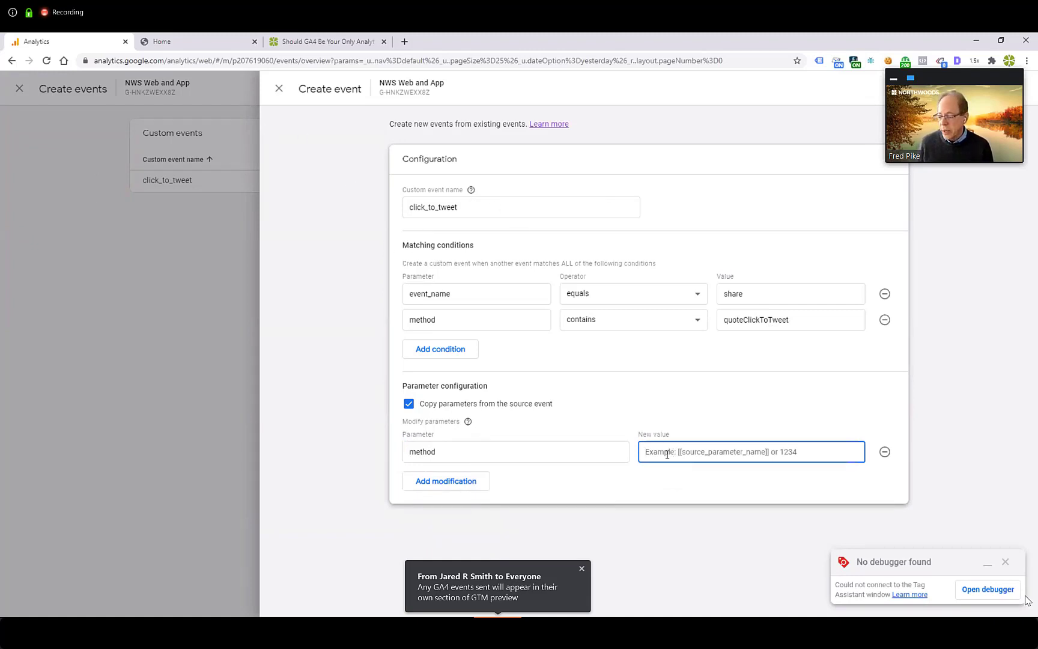
type("Quote ")
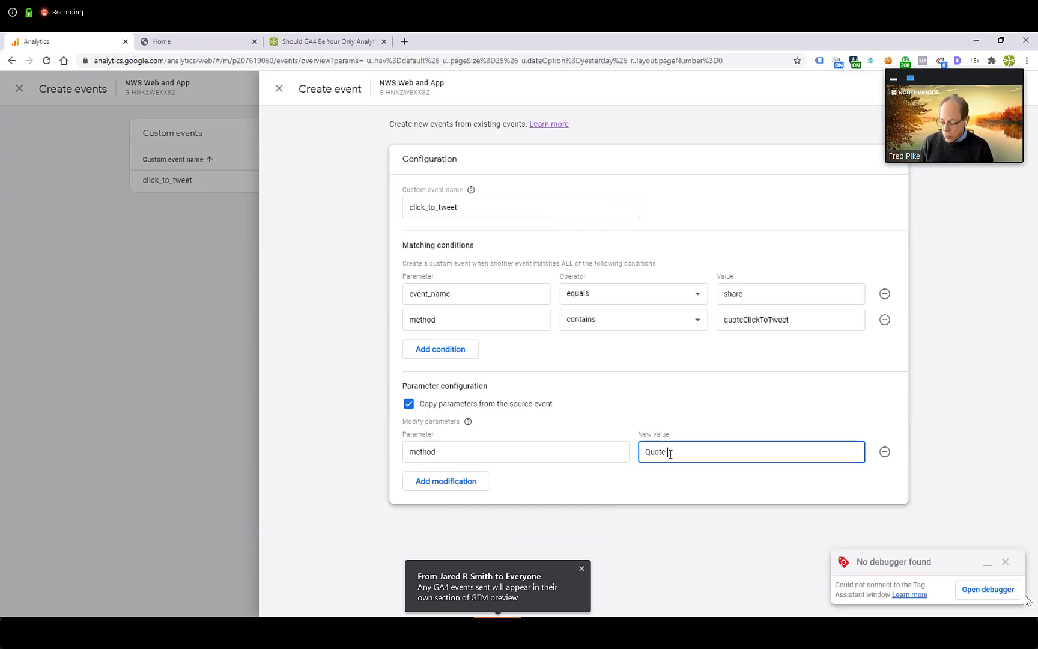
type("- Click T")
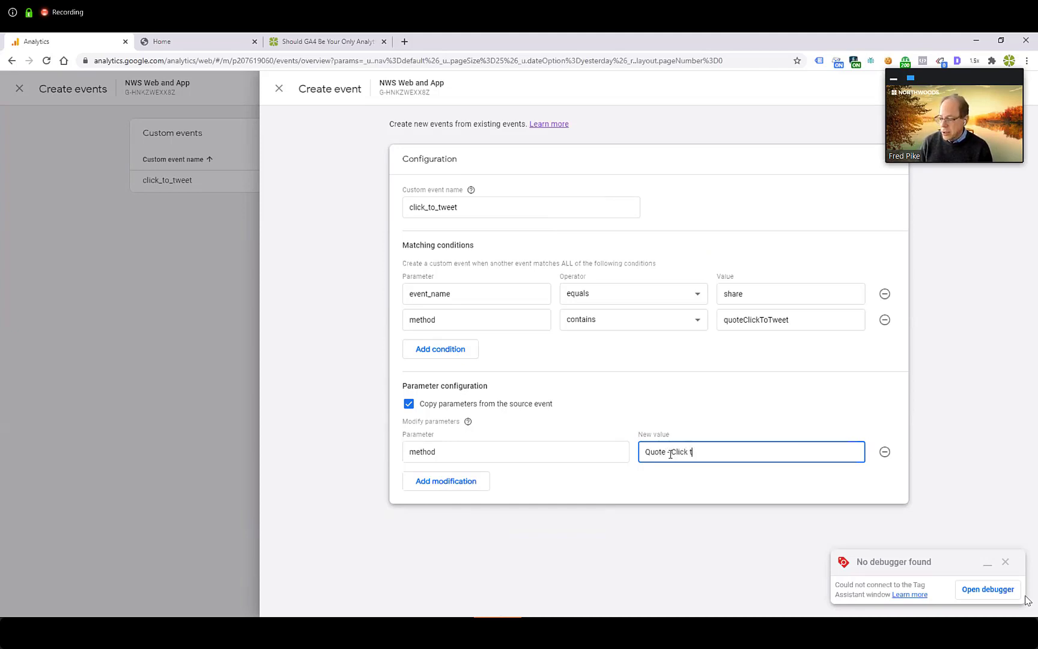
type("o Tweet")
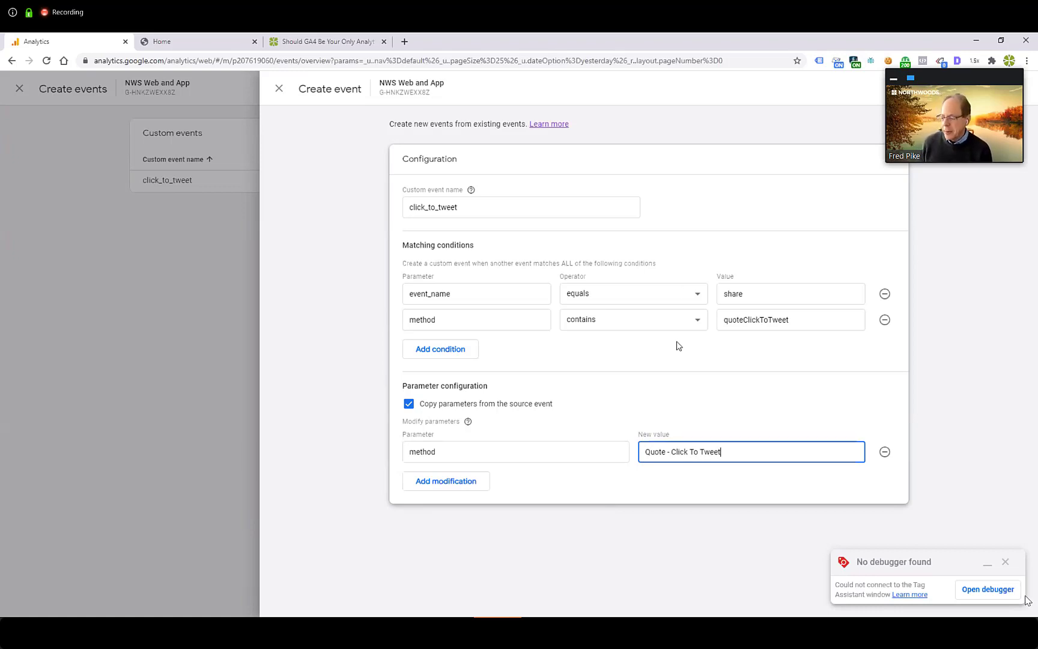
left_click(999, 89)
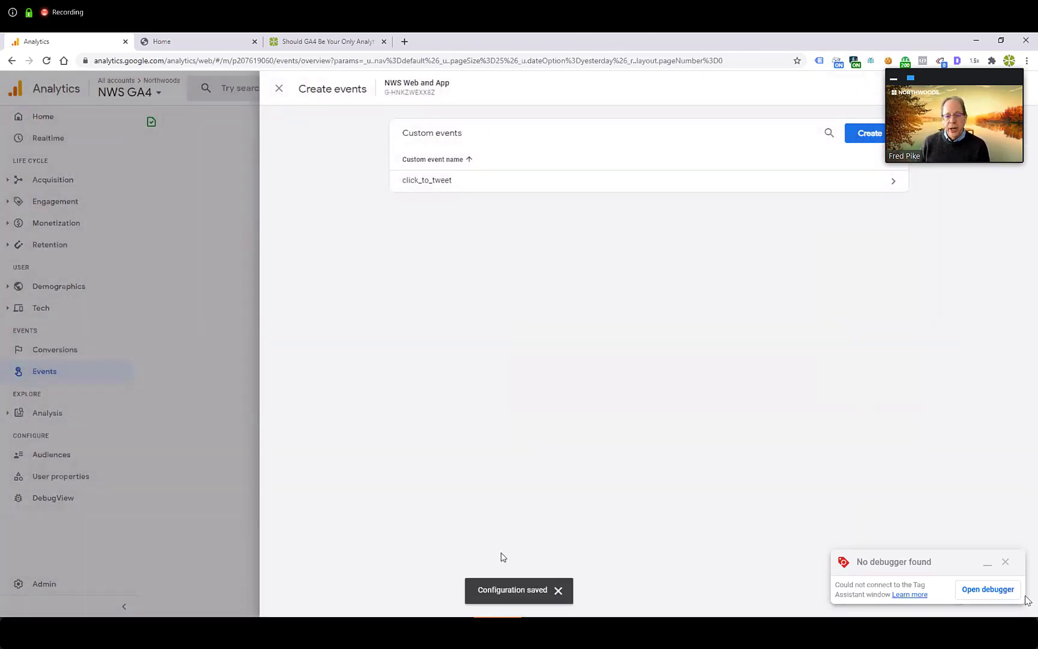
left_click(279, 89)
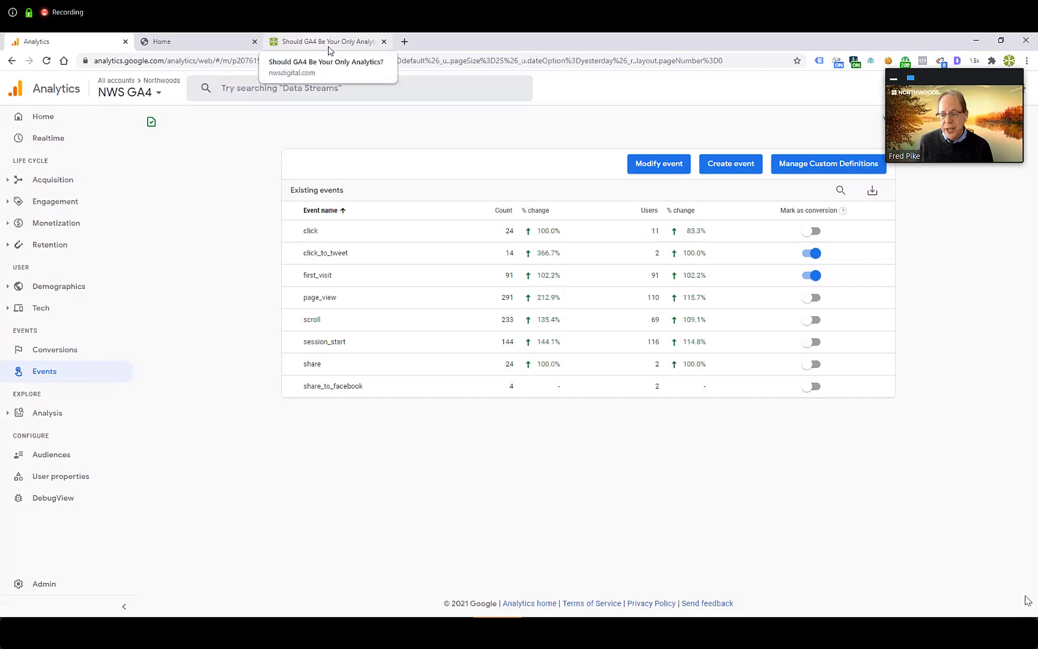
Step: Reload the blog post, trigger its Click to Tweet quote link without posting, close the opened page, and return to DebugView
left_click(328, 48)
key("F5")
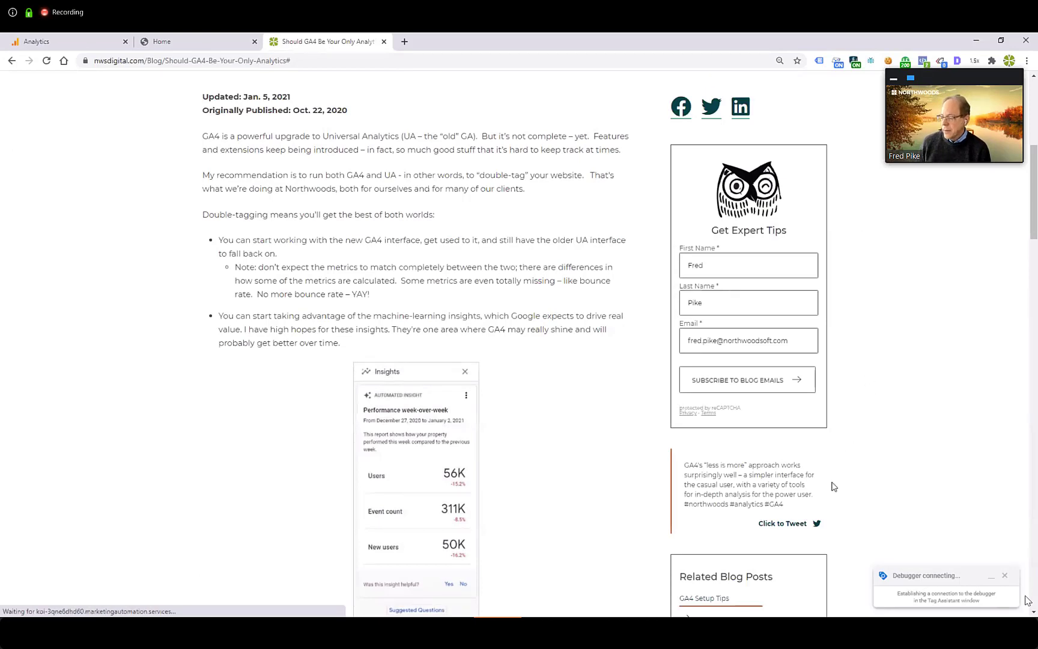
left_click(789, 537)
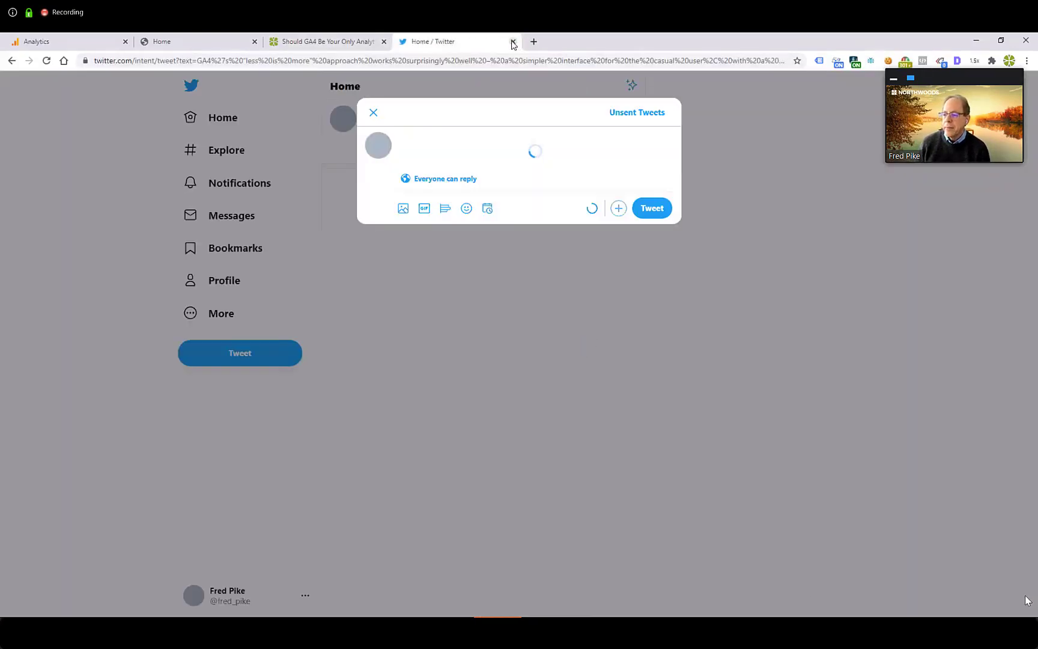
left_click(513, 42)
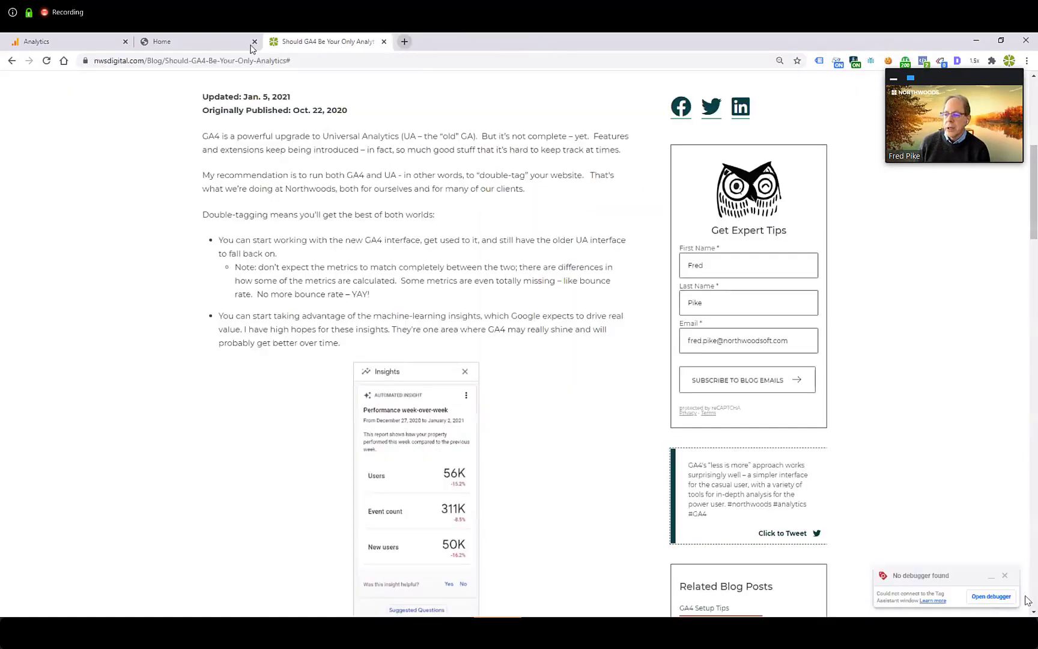
left_click(72, 48)
left_click(34, 503)
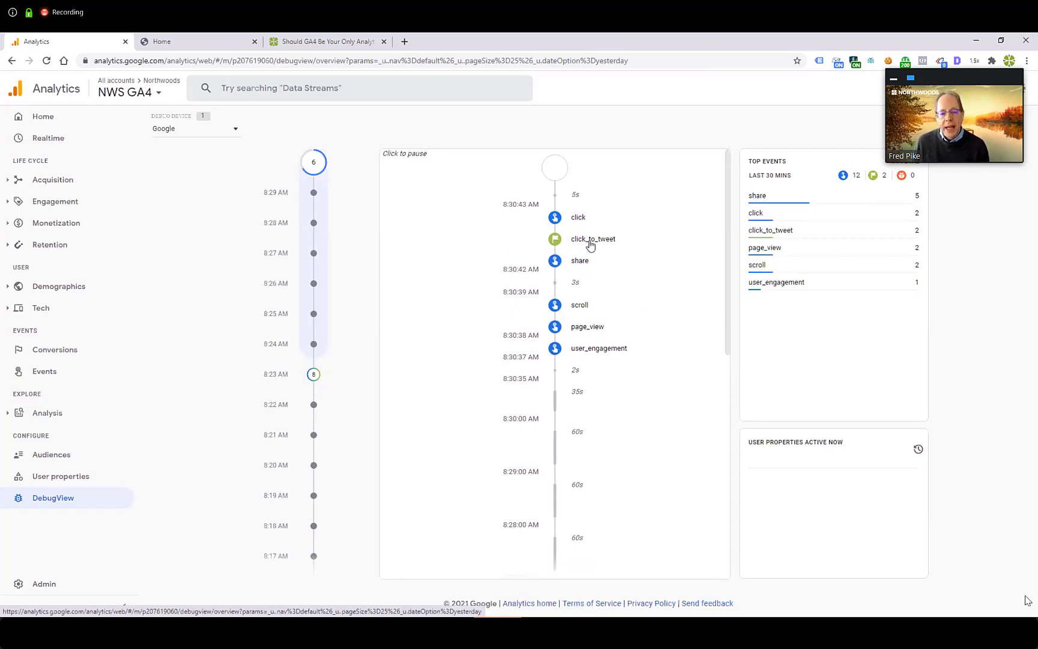
Step: Inspect the method parameter of the newest click_to_tweet event in the DebugView stream
left_click(591, 240)
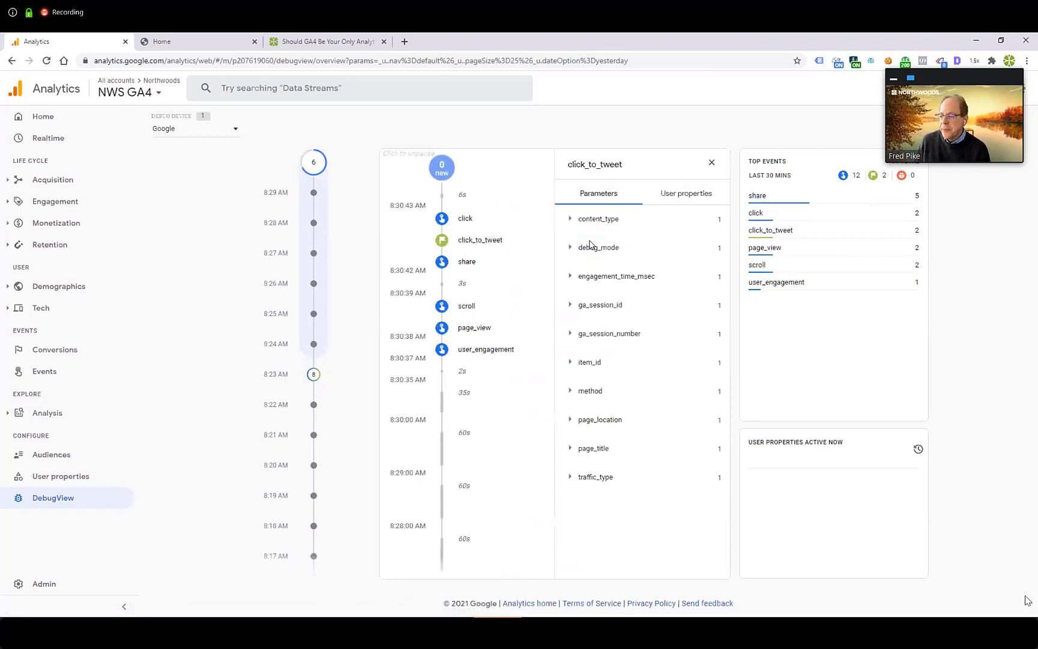
left_click(570, 391)
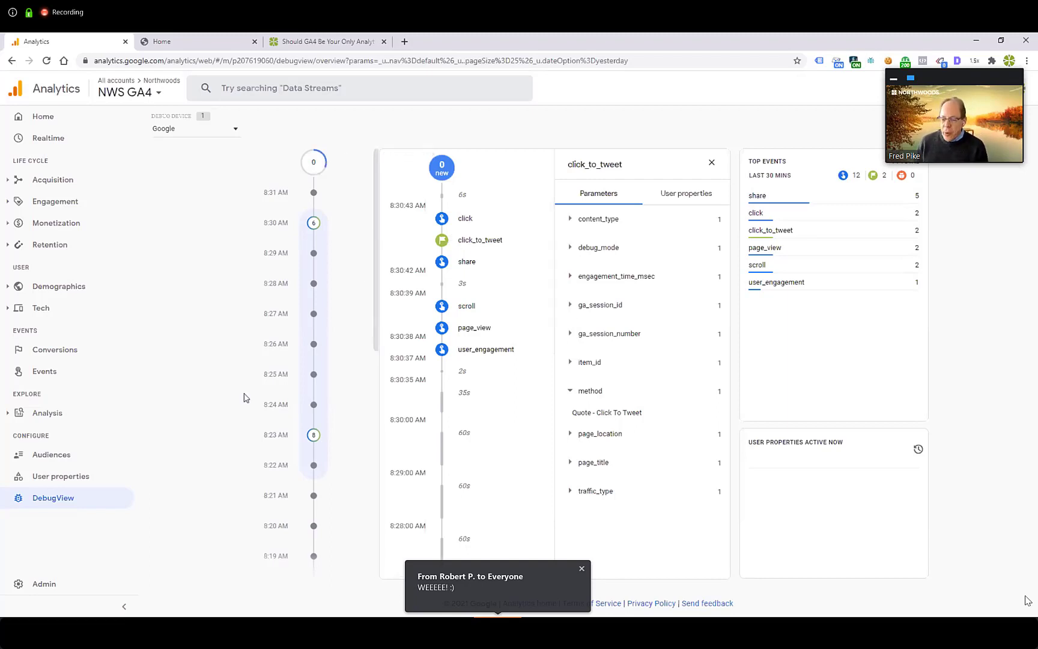
Step: Start a custom event named share_to_facebook from the Events page, with the matching condition event_name equals share
left_click(74, 374)
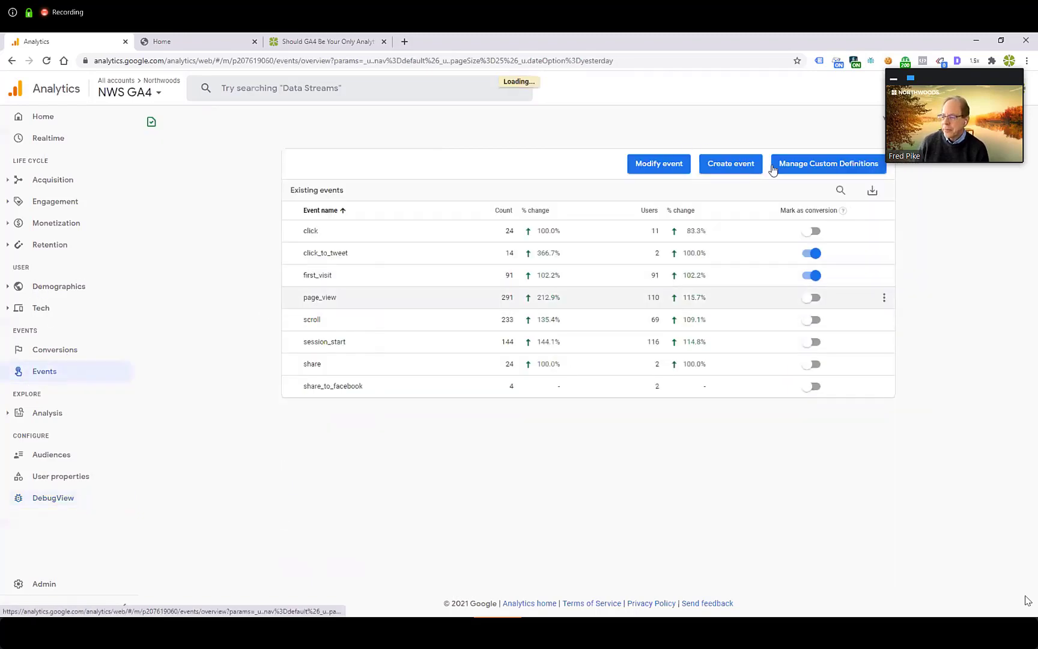
left_click(730, 165)
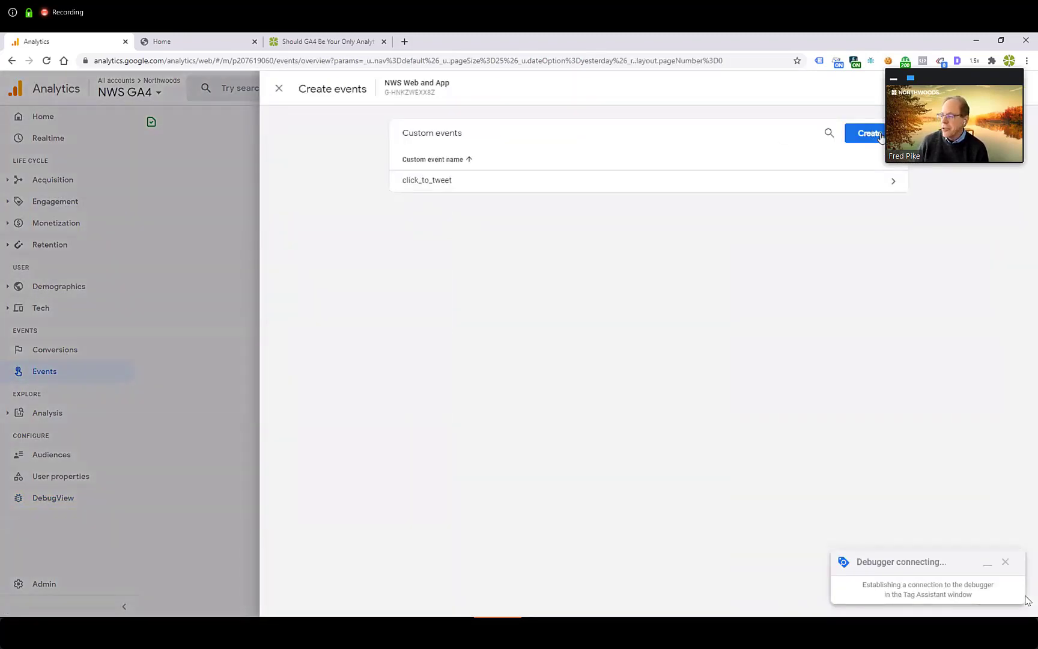
left_click(864, 134)
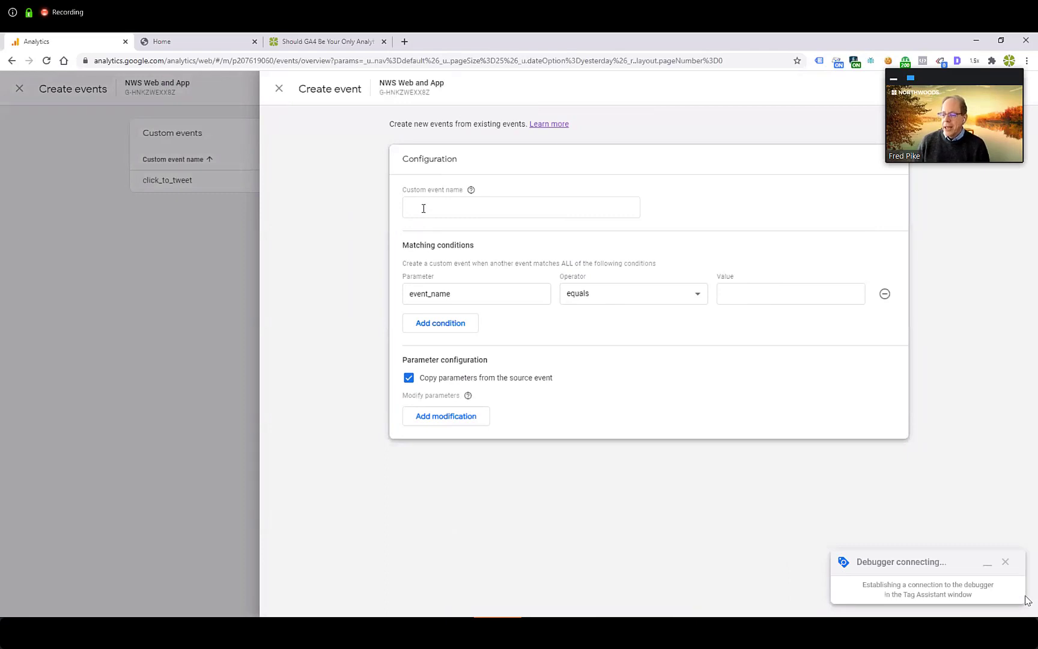
left_click(424, 208)
type("share")
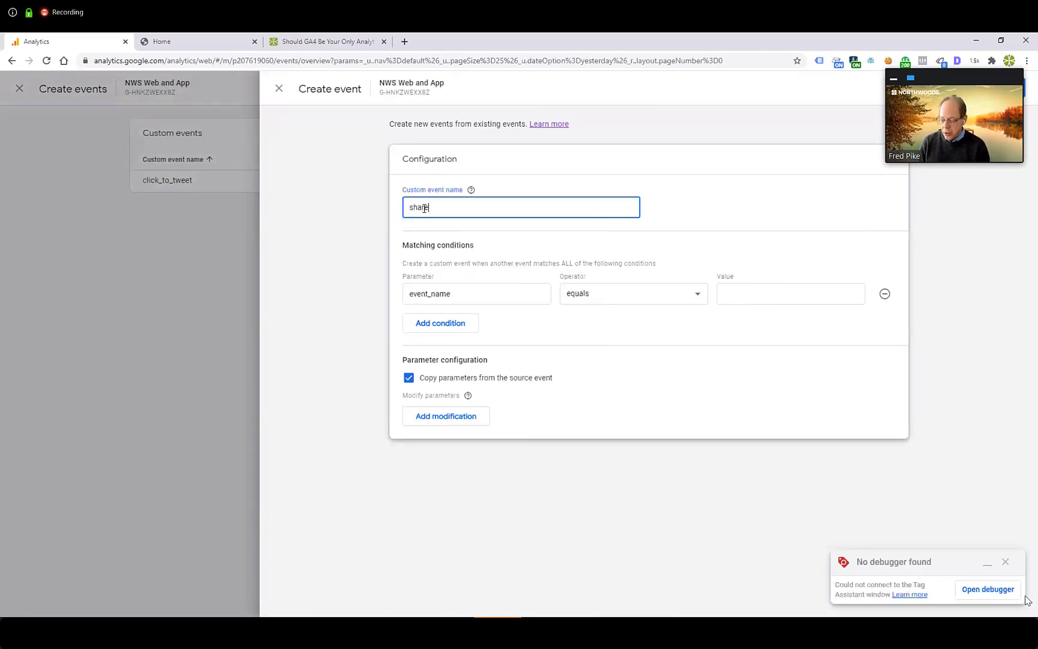
type("_to_facebook")
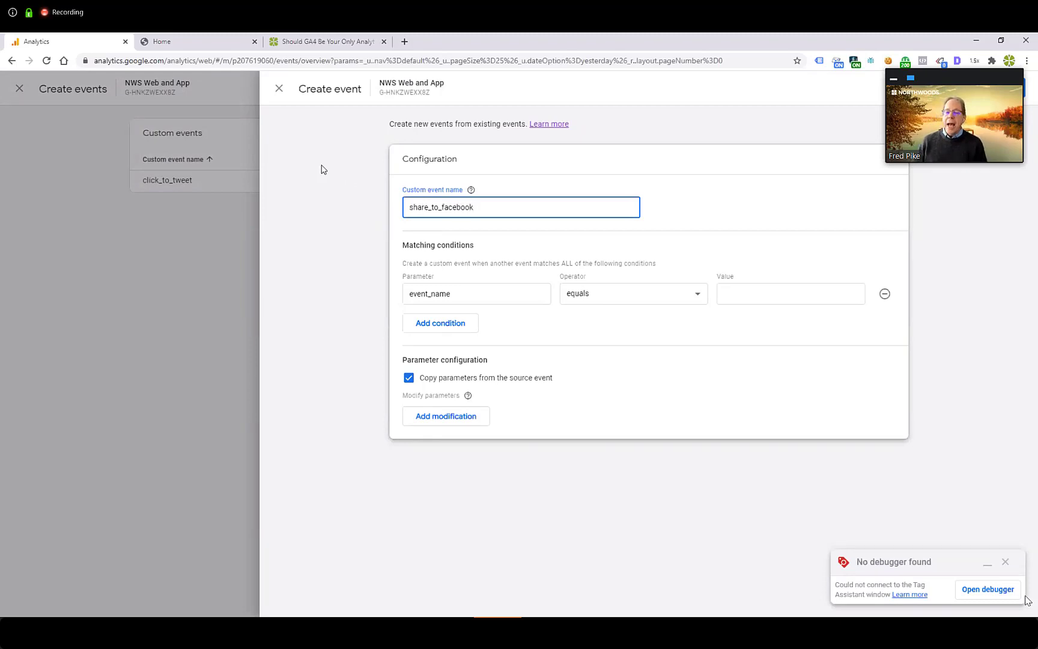
left_click(471, 184)
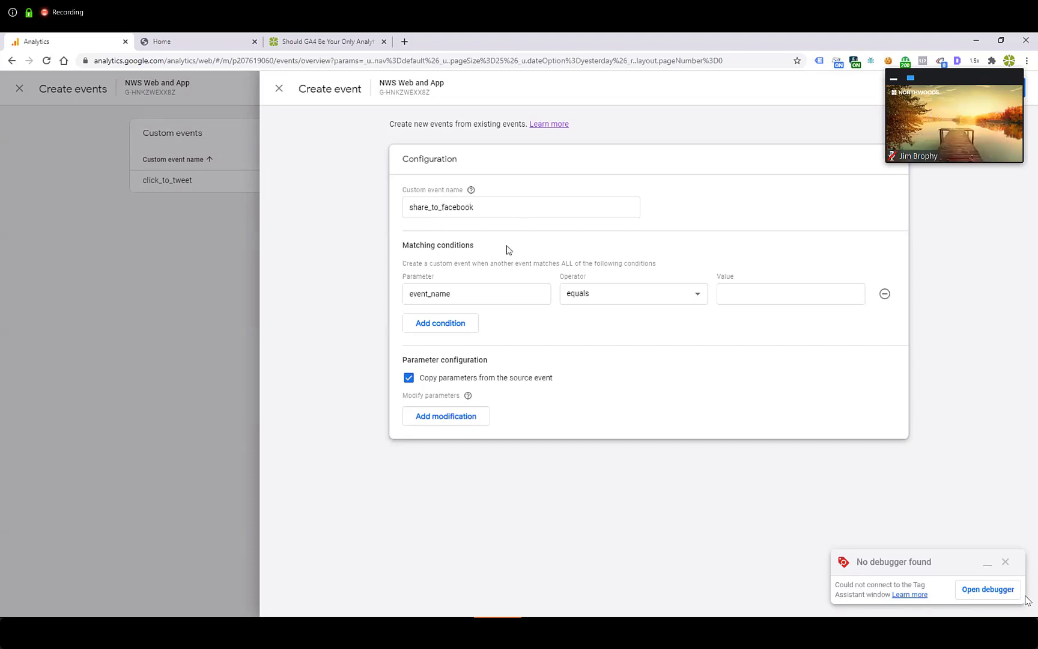
left_click(732, 295)
type("share")
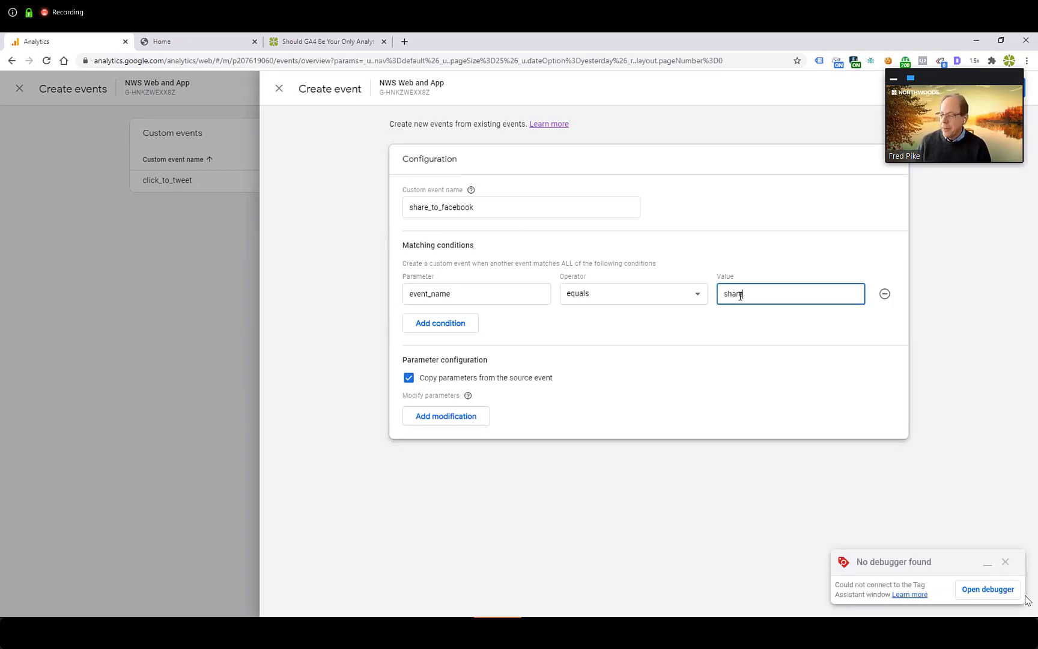
Step: Add a second matching condition requiring that method contains shareFacebook
left_click(440, 324)
left_click(447, 319)
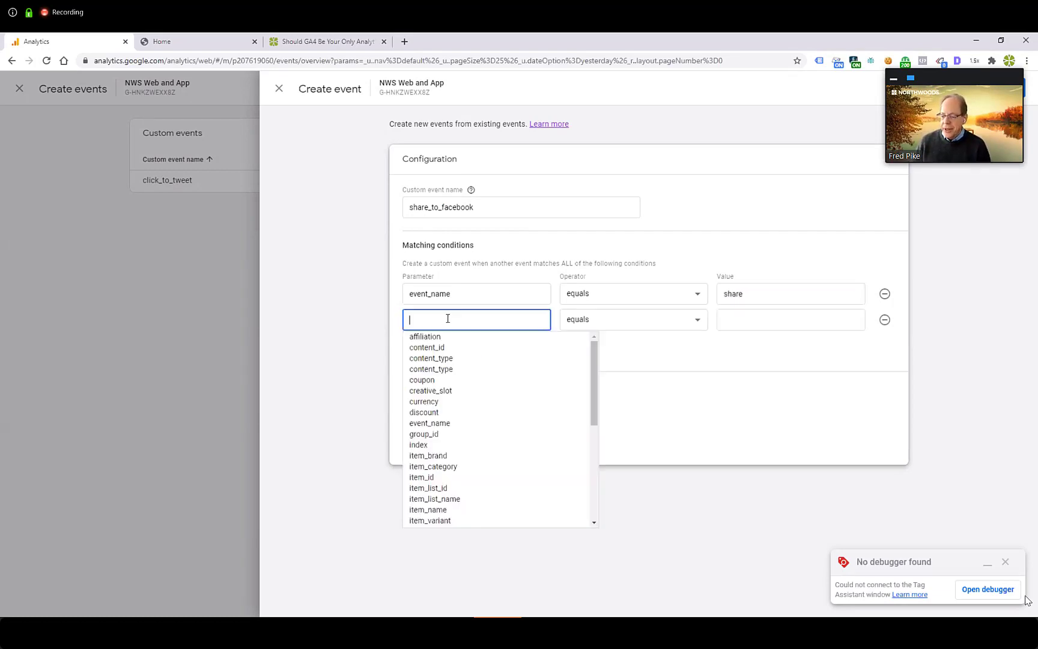
type("meth")
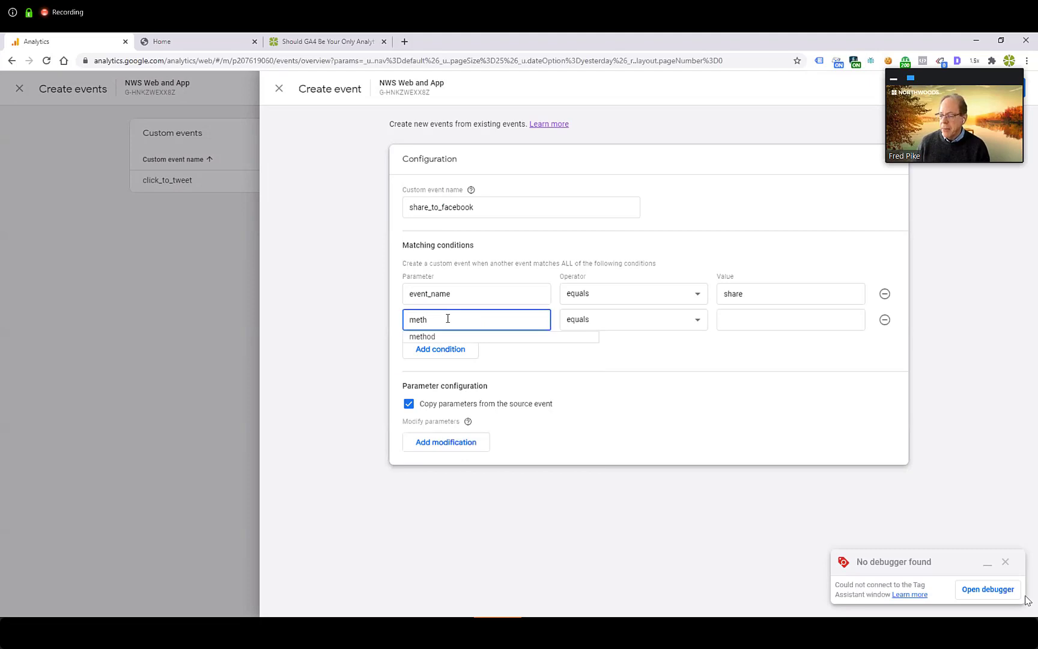
key("Tab")
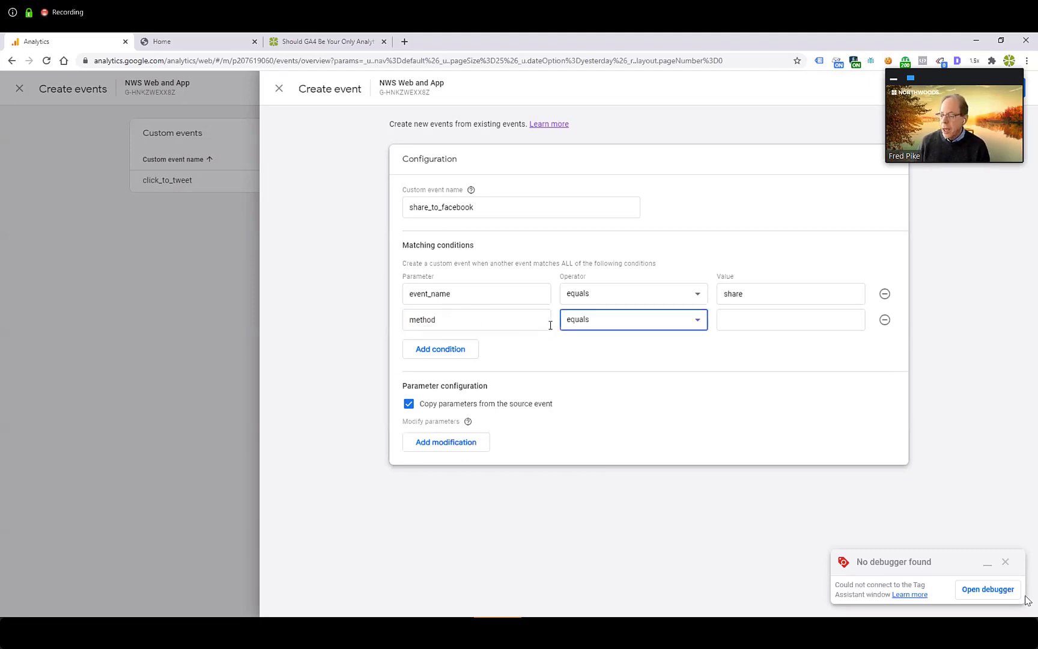
left_click(586, 320)
left_click(592, 336)
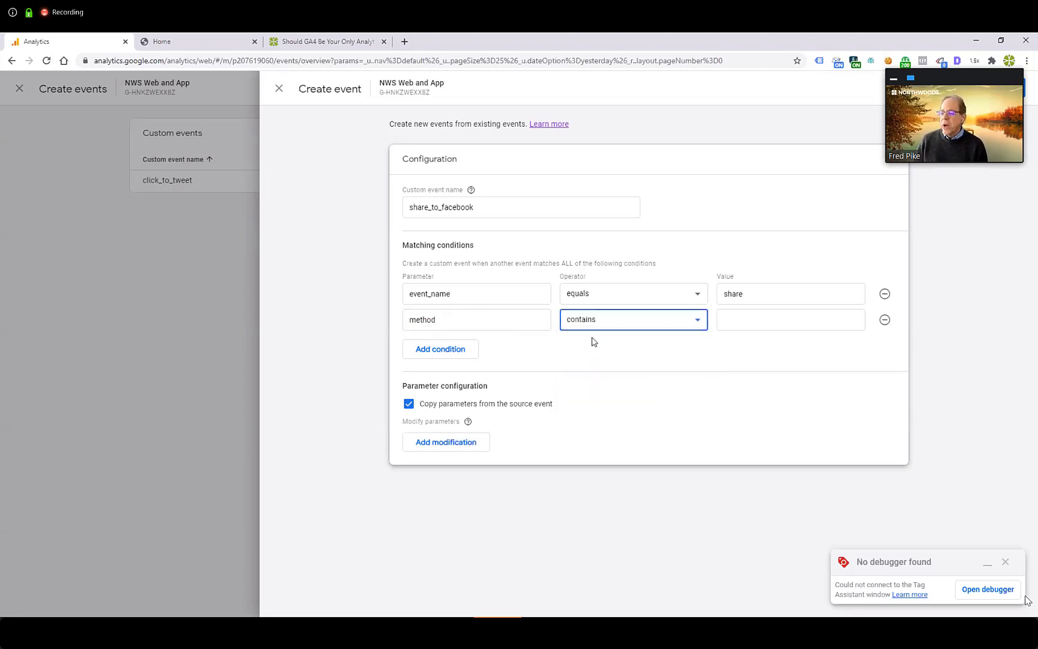
left_click(699, 324)
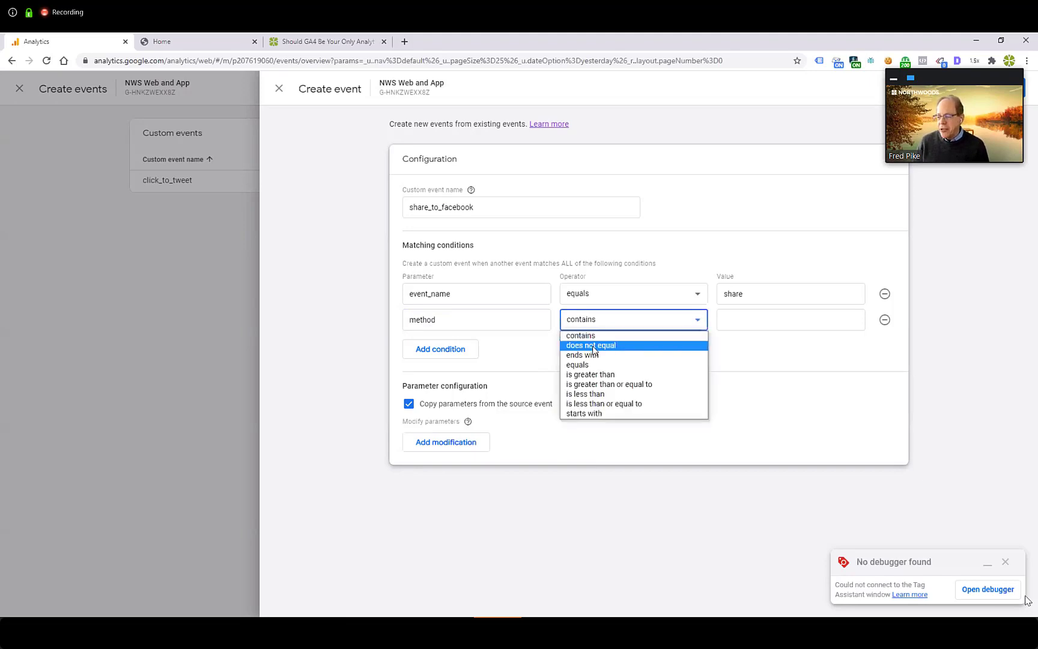
left_click(578, 365)
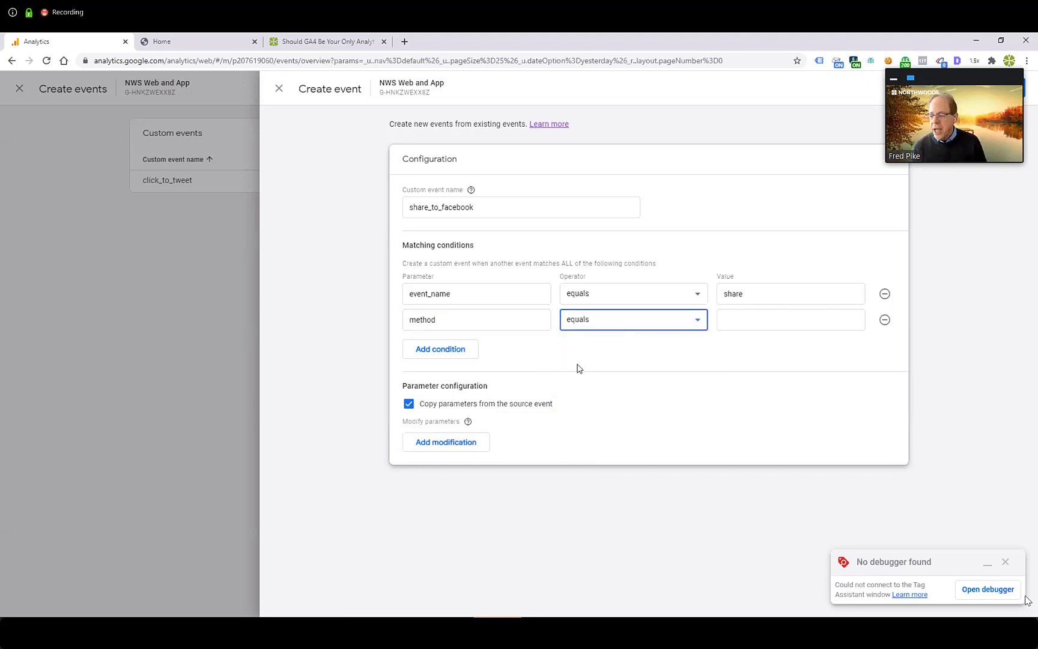
left_click(697, 322)
left_click(593, 338)
left_click(767, 316)
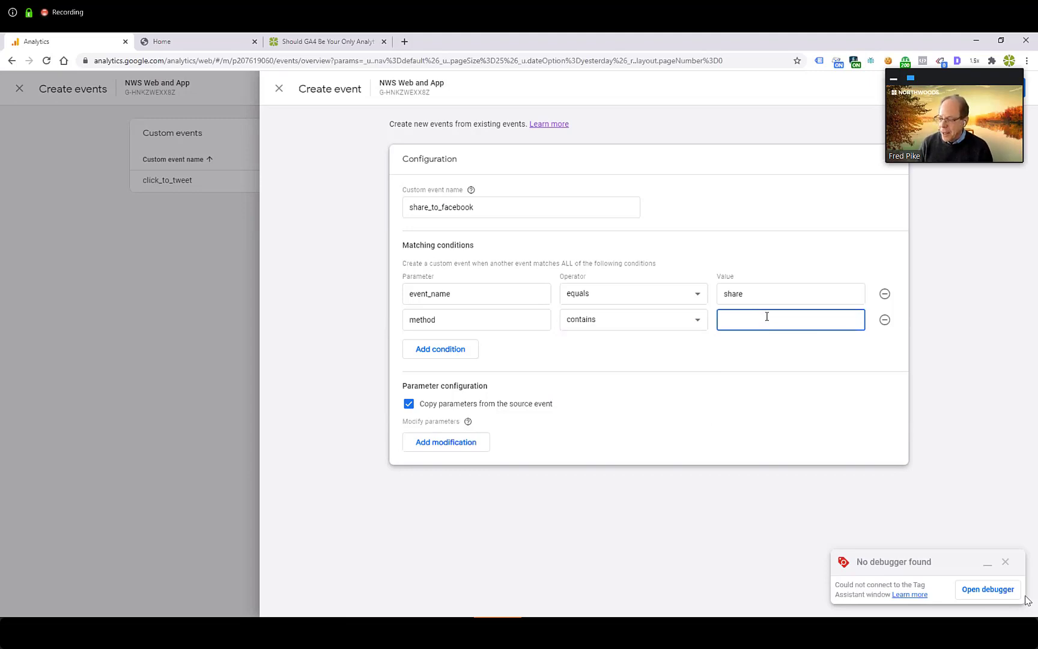
type("shareFacebook")
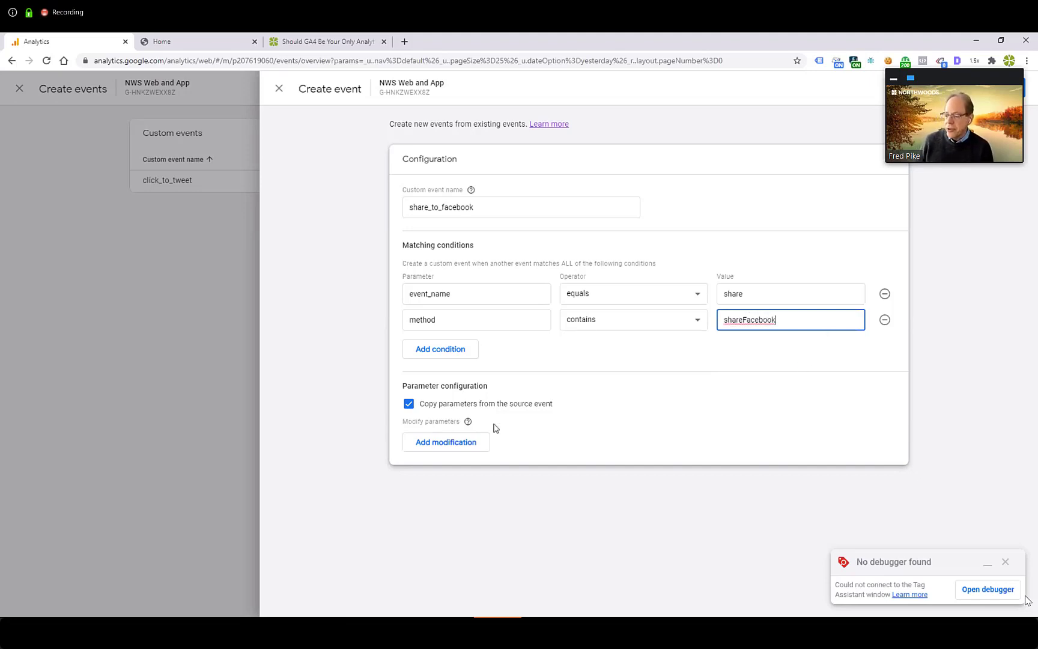
Step: Add a parameter modification that sets method to "Share to Facebook"
left_click(454, 444)
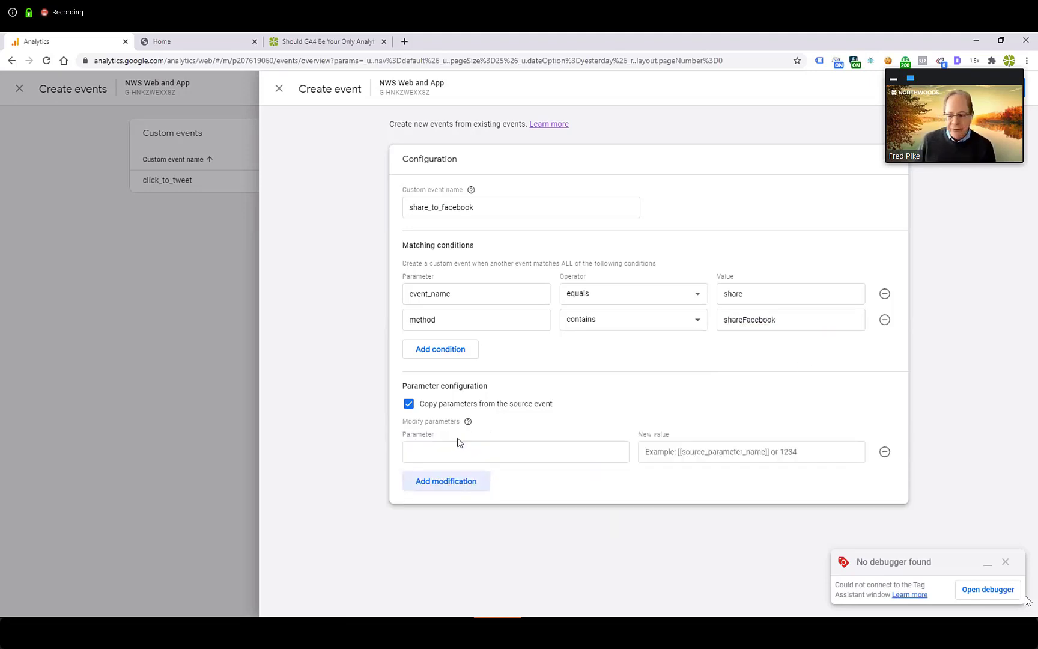
left_click(451, 449)
type("method")
key("Tab")
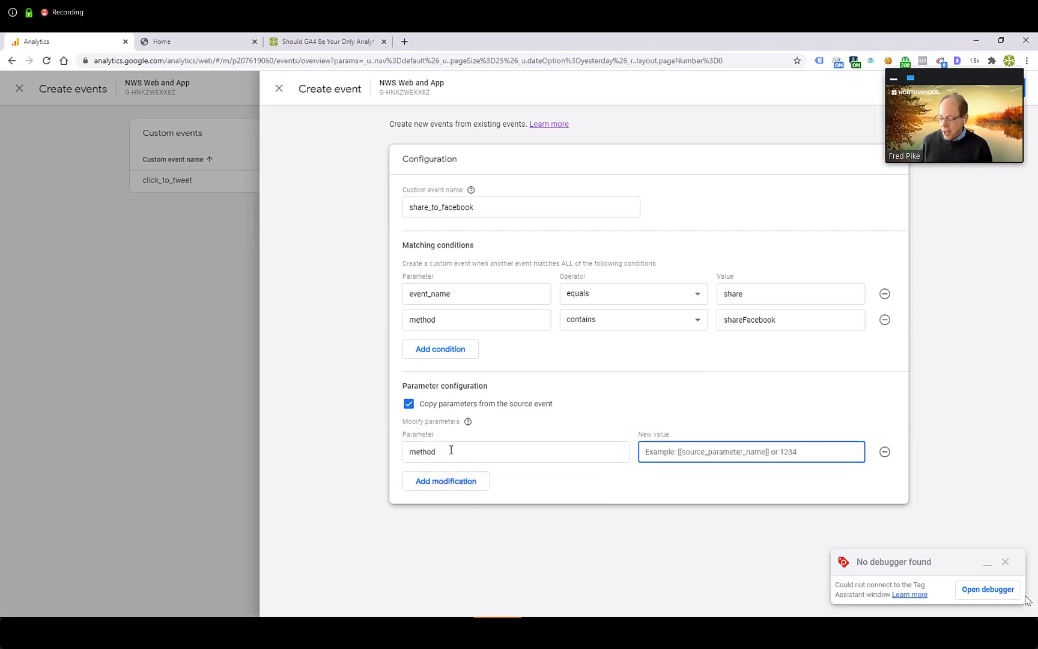
type("Share to Facebook")
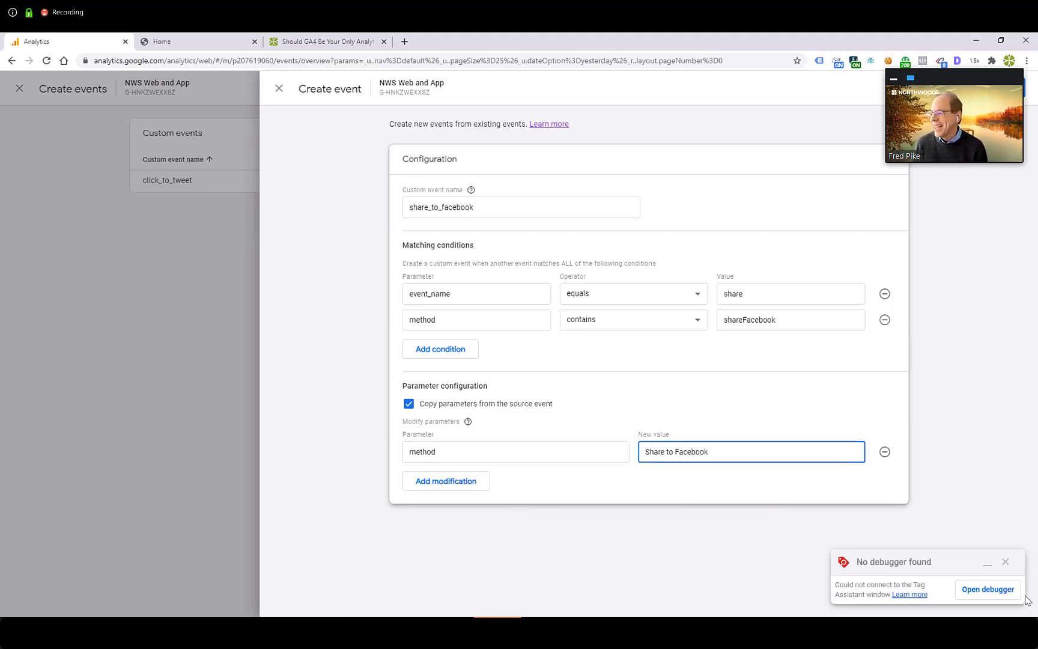
Step: Copy the share_to_facebook event name, save the custom event, and close the custom events list
left_click(472, 190)
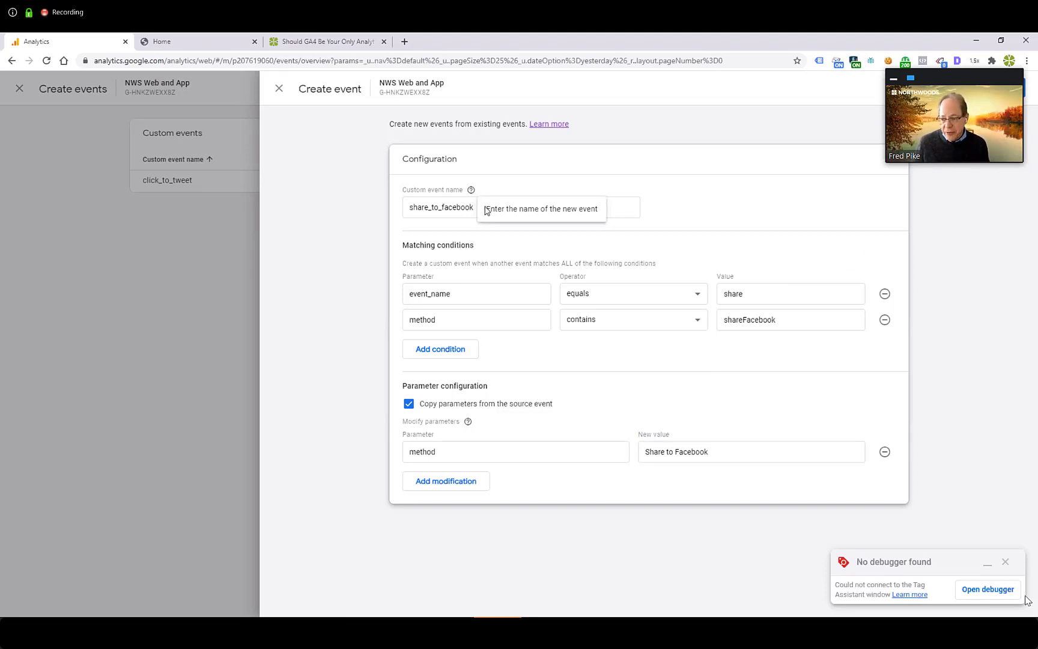
left_click_drag(475, 208, 396, 210)
key("ctrl+c")
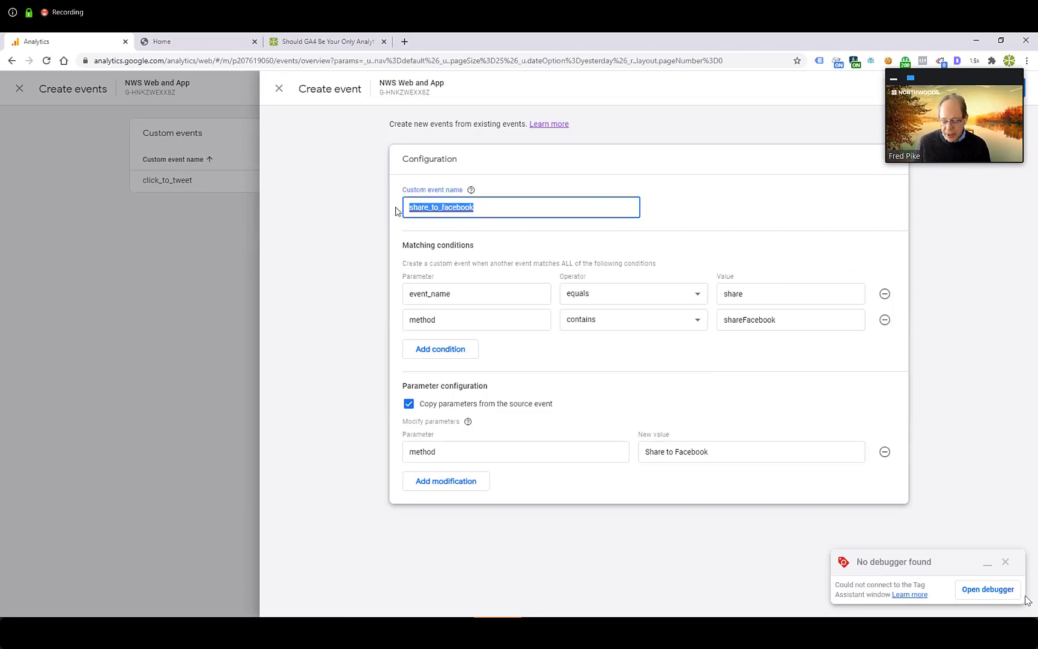
left_click(987, 192)
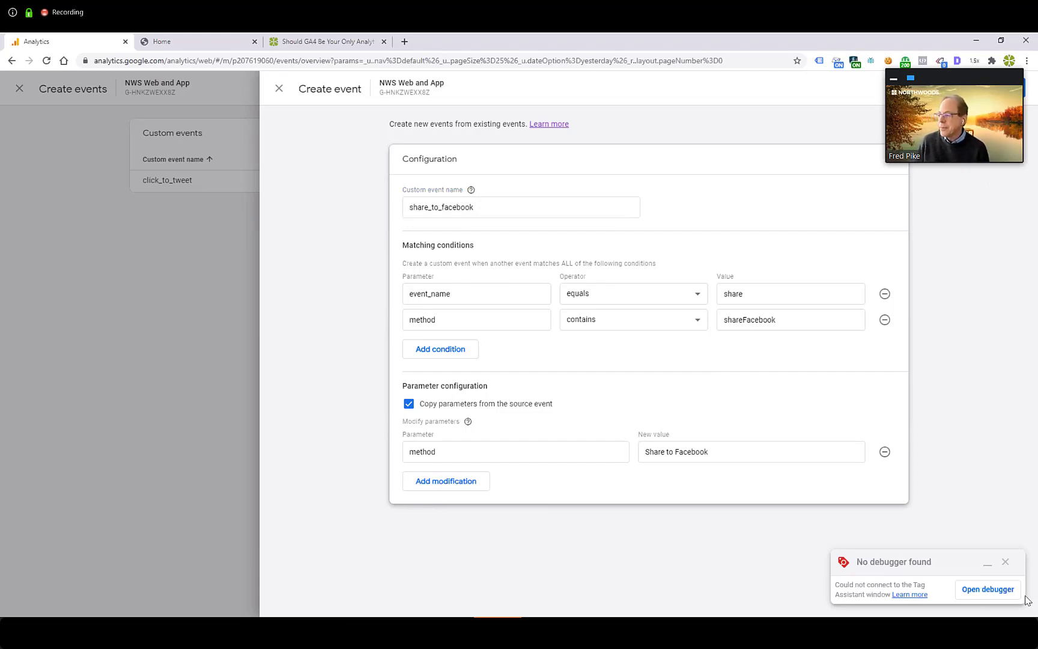
left_click(1008, 88)
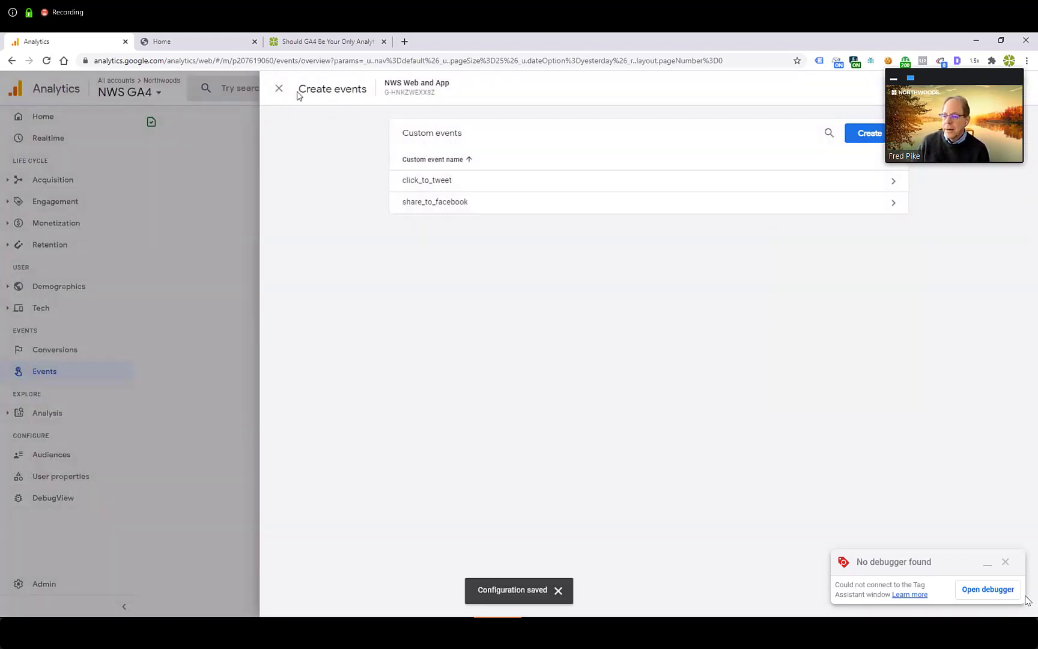
left_click(279, 88)
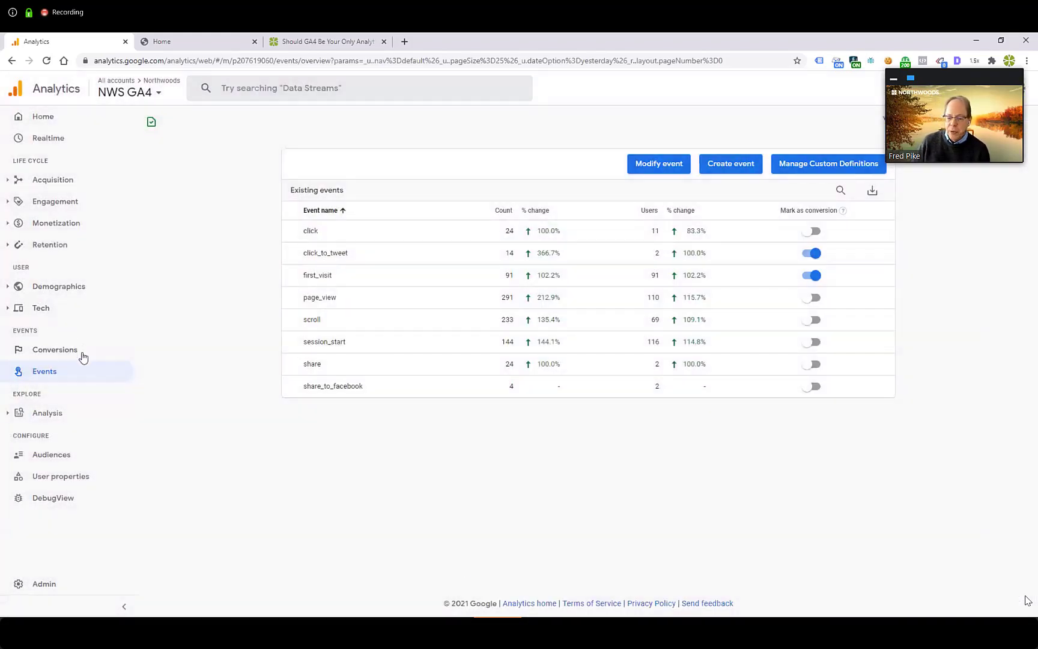
Step: Register share_to_facebook as a new conversion event, pasting in the copied name
left_click(85, 354)
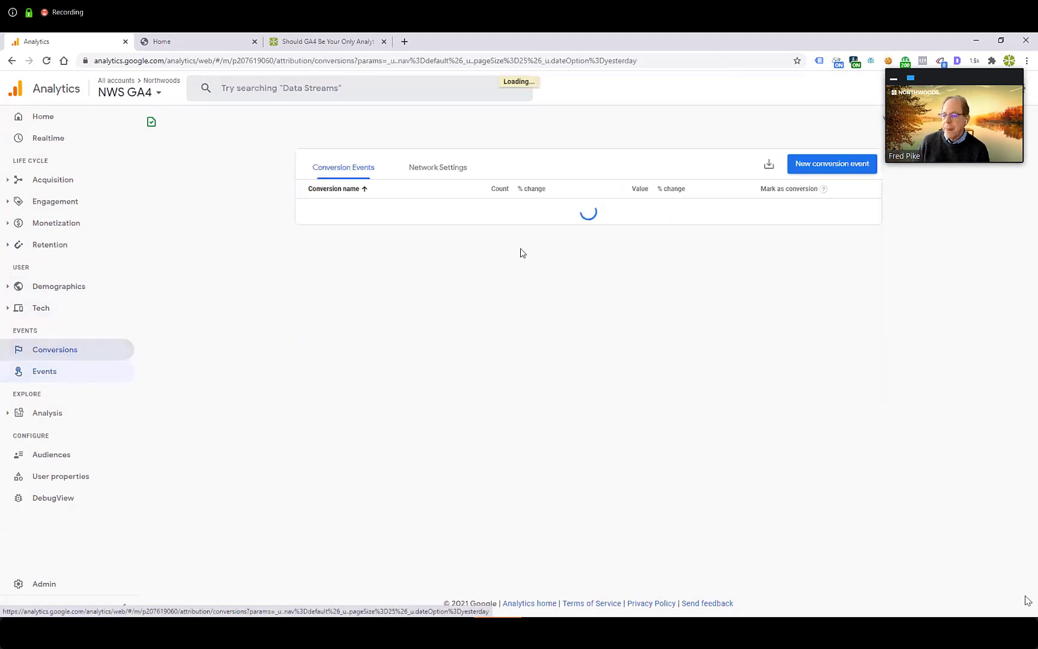
left_click(838, 167)
left_click(579, 233)
key("ctrl+v")
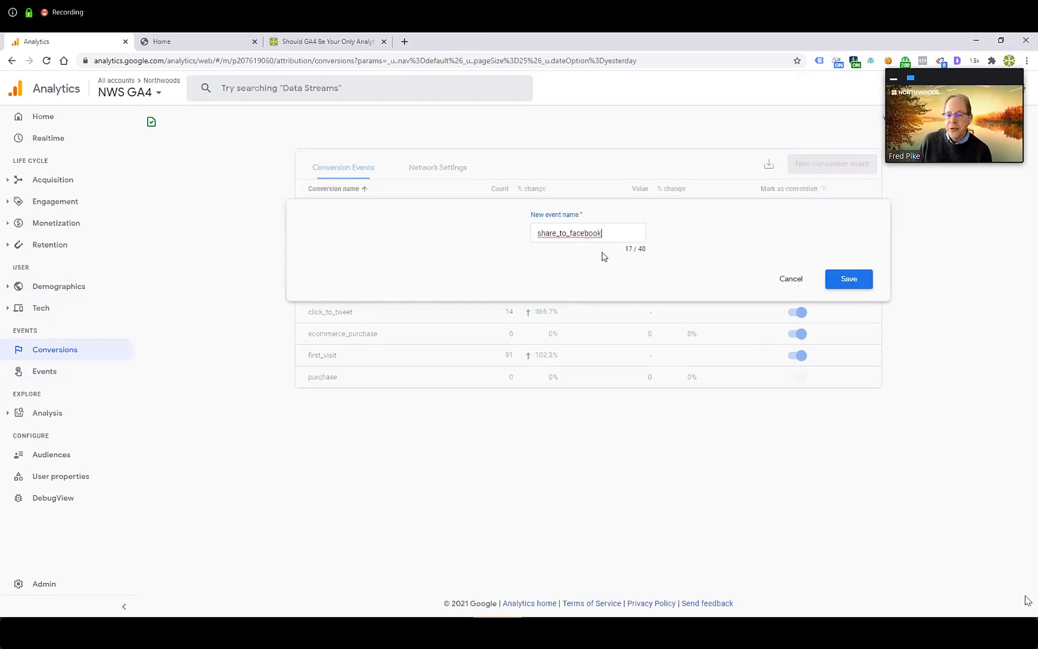
left_click(855, 286)
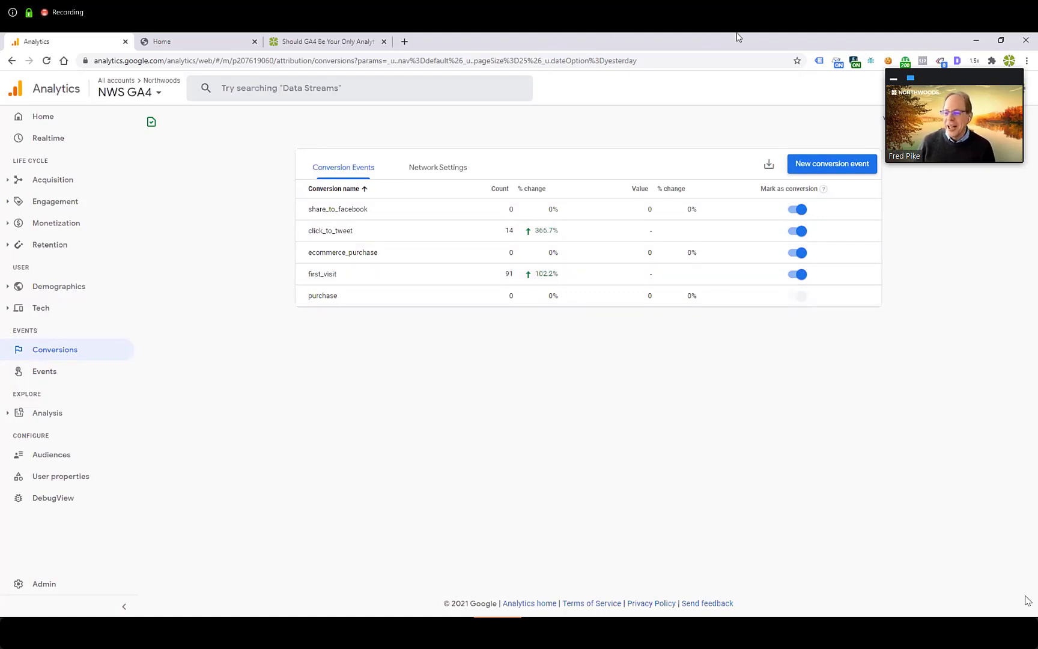
Step: Reload the GA4 blog post, trigger its Facebook share link, close the opened Facebook page, and return to Analytics
left_click(344, 43)
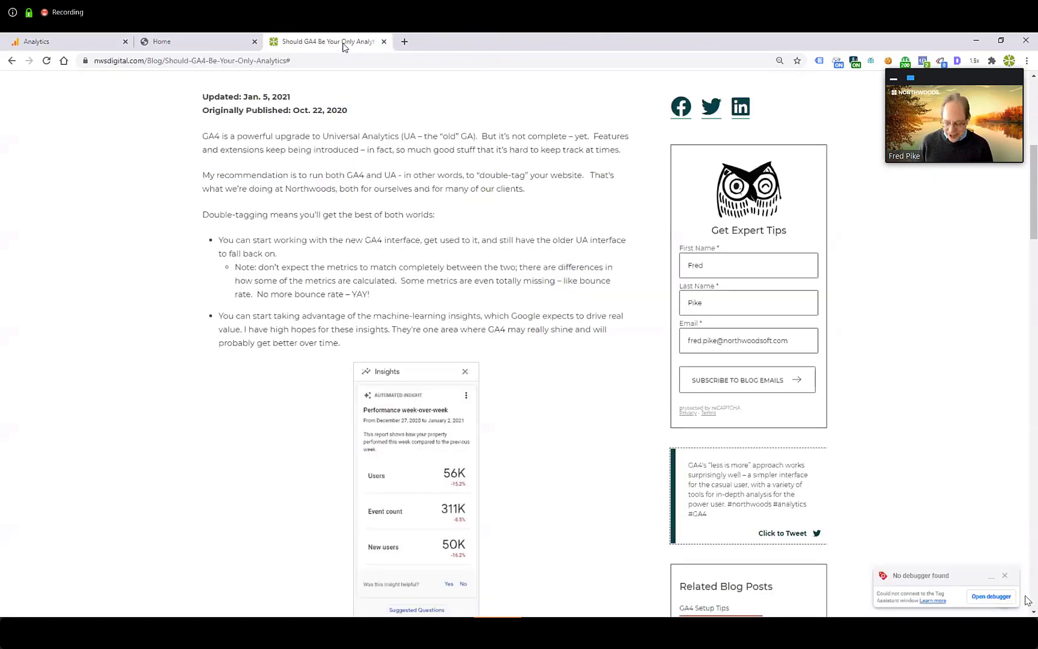
key("F5")
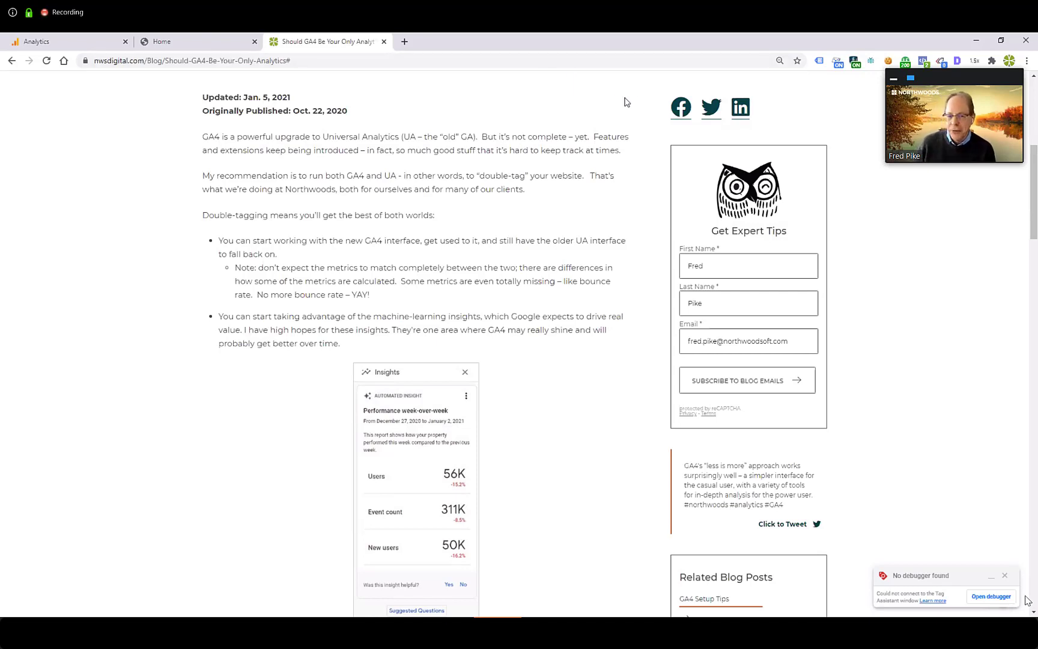
left_click(682, 110)
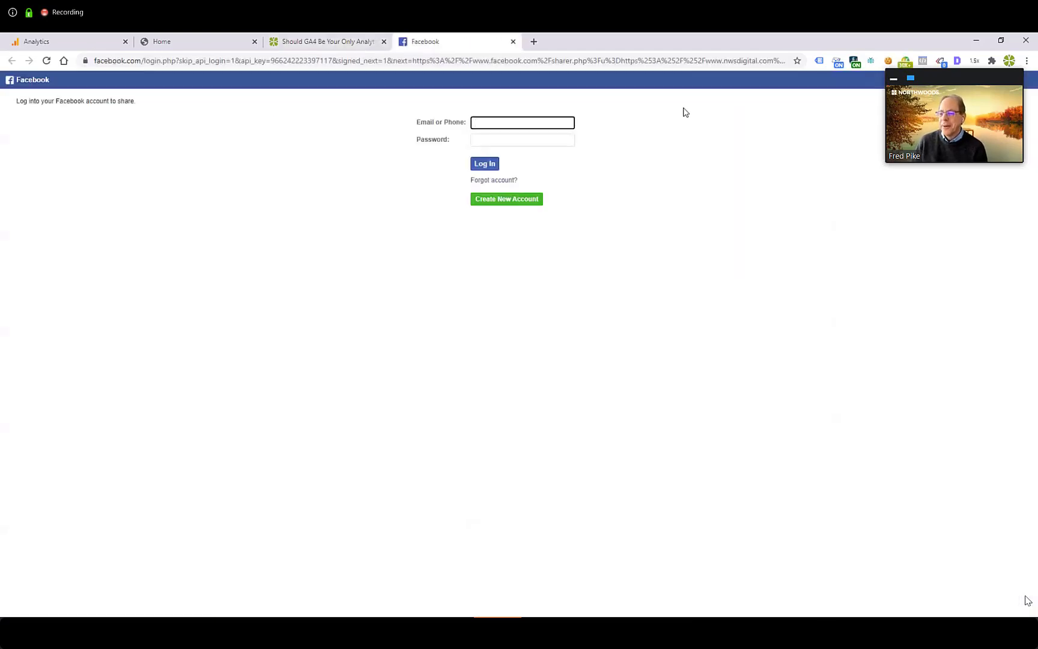
left_click(513, 42)
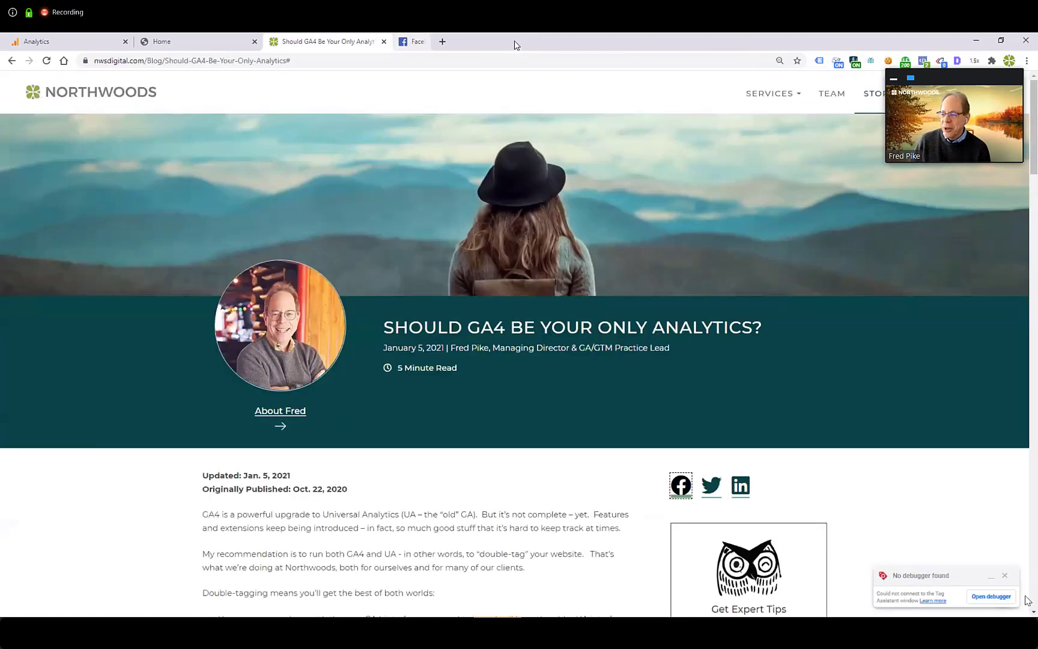
left_click(70, 47)
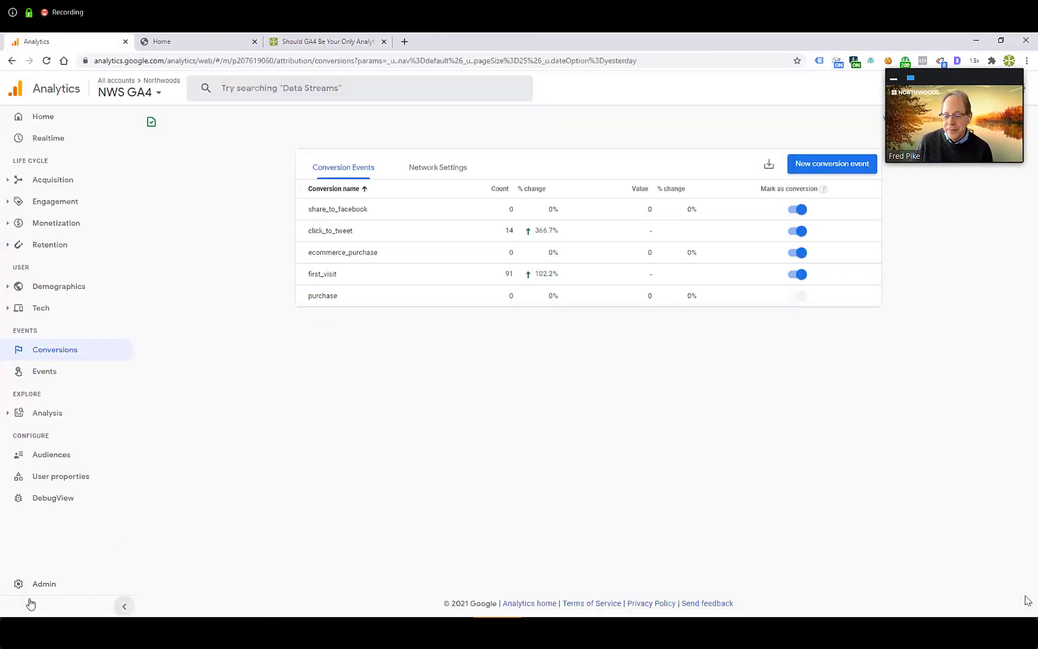
Step: Inspect the method parameter of the share_to_facebook event in DebugView
left_click(58, 504)
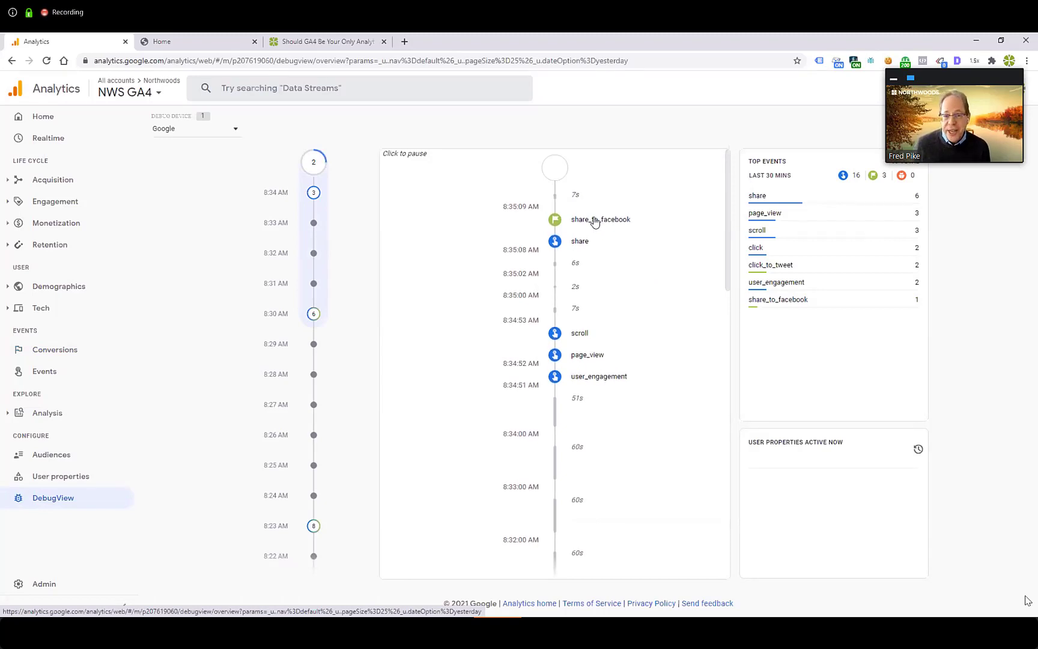
left_click(586, 223)
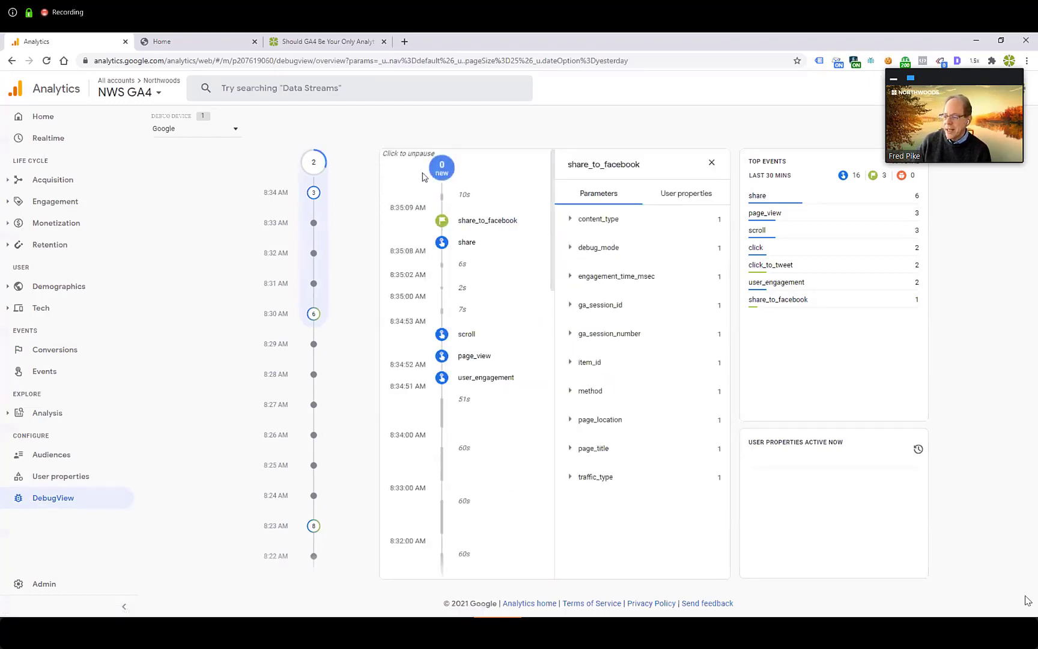
left_click(570, 391)
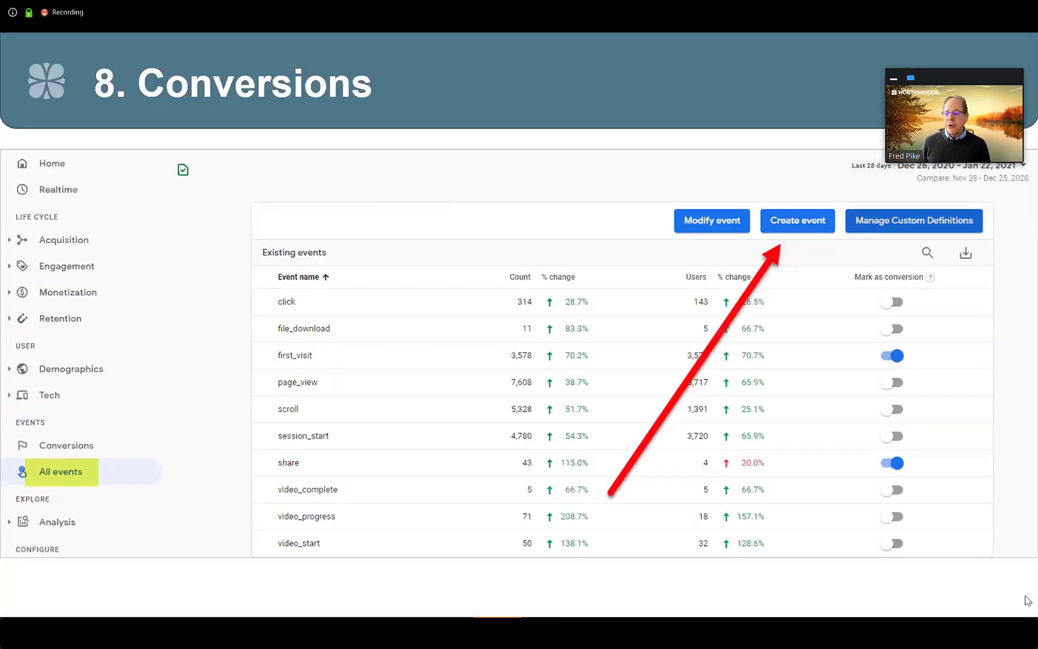
key("Right")
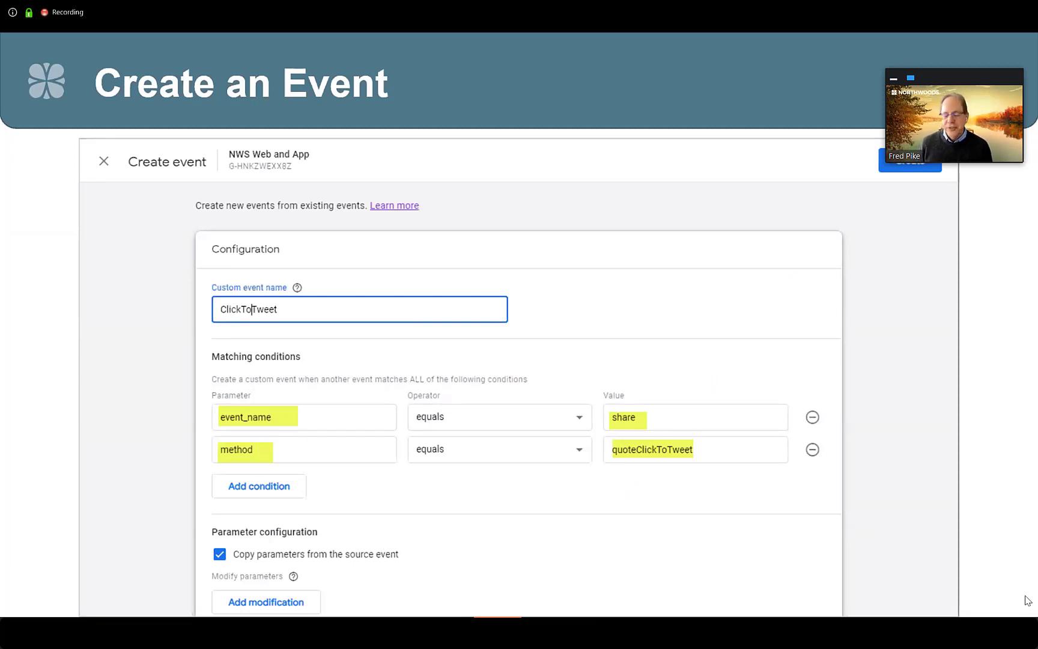
key("Right")
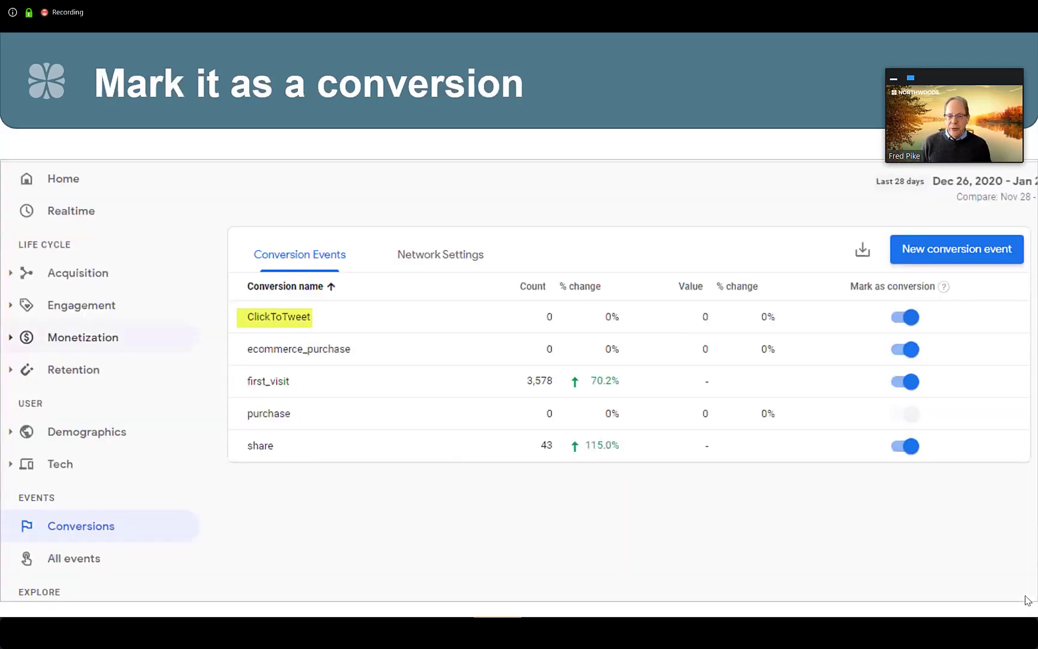
key("Right")
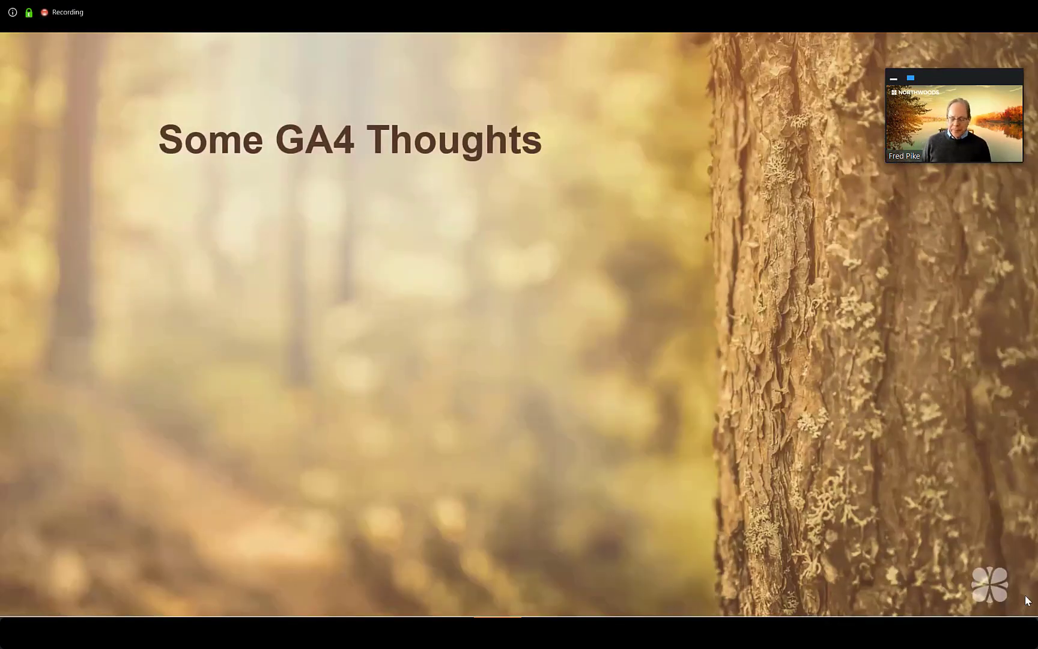